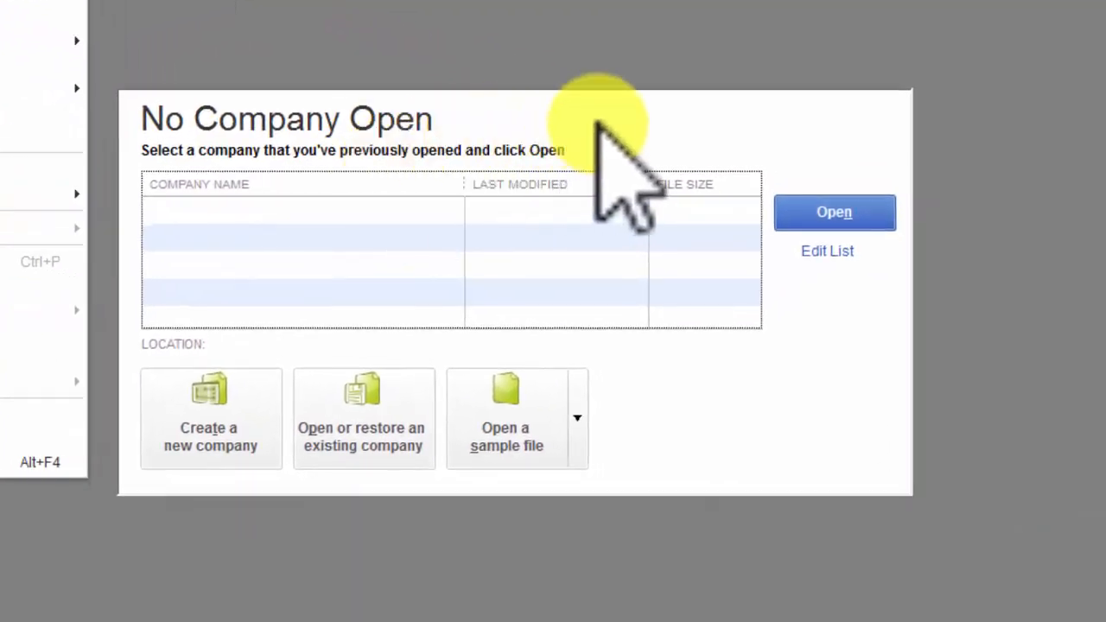
{"action": "left_click", "coordinate": [597, 123]}
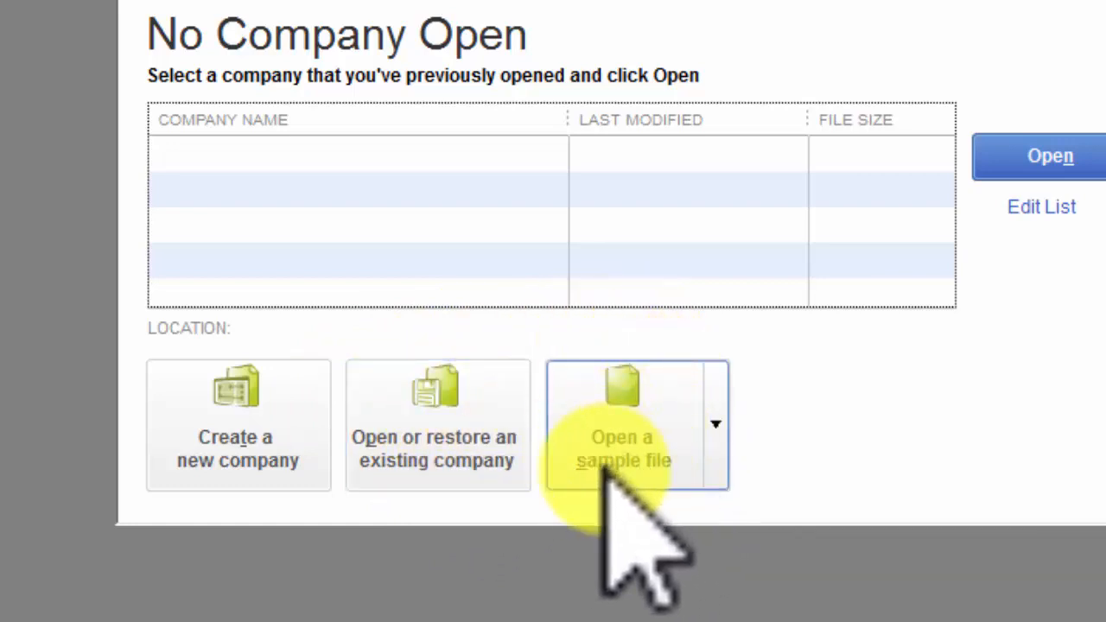
{"action": "left_click", "coordinate": [715, 424]}
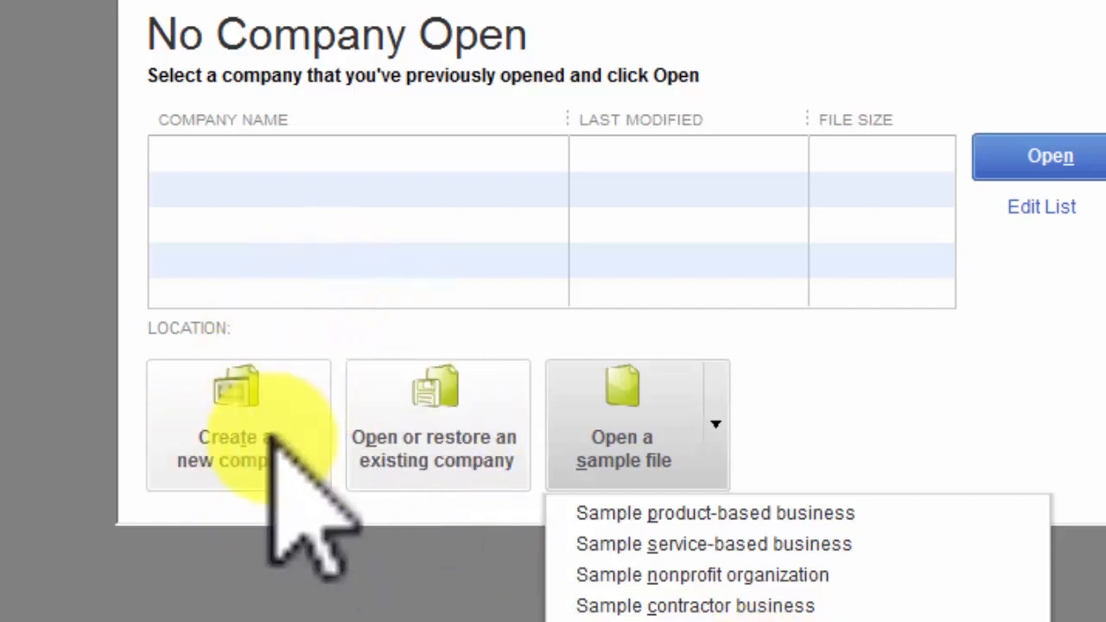
{"action": "left_click", "coordinate": [343, 495]}
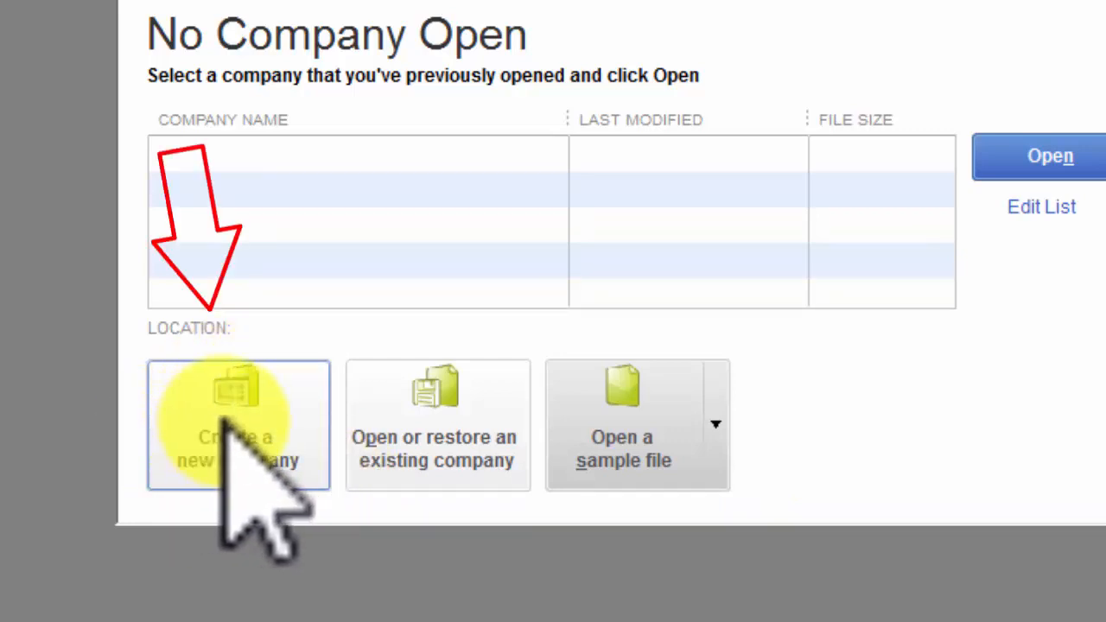
Create a new company and choose the Detailed Start setup.
{"action": "left_click", "coordinate": [229, 428]}
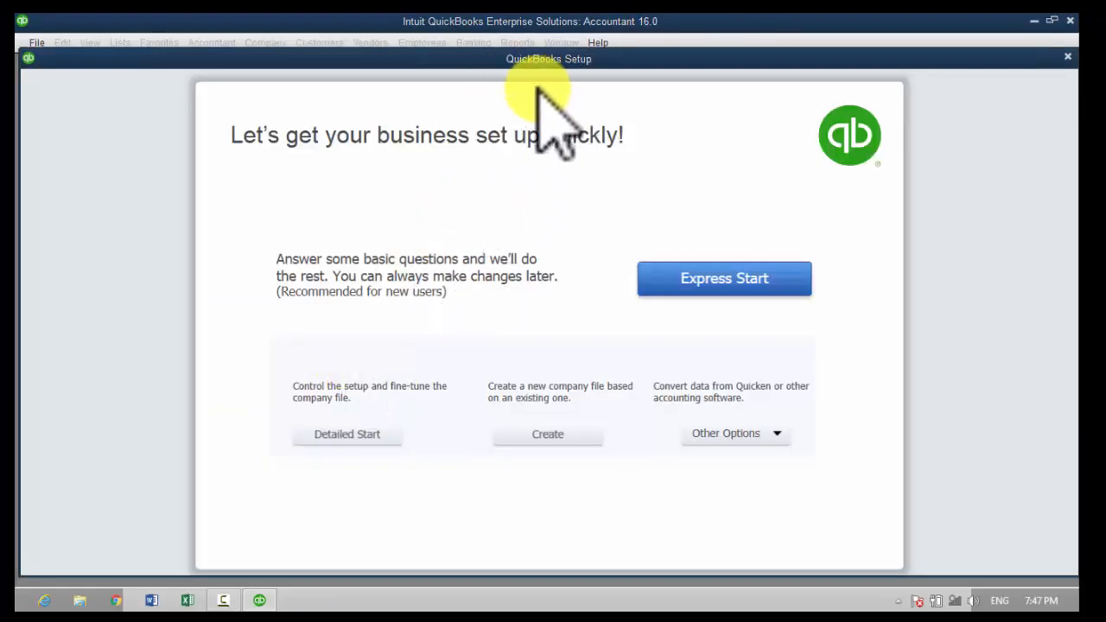
{"action": "key", "text": "super+c"}
{"action": "left_click", "coordinate": [402, 147]}
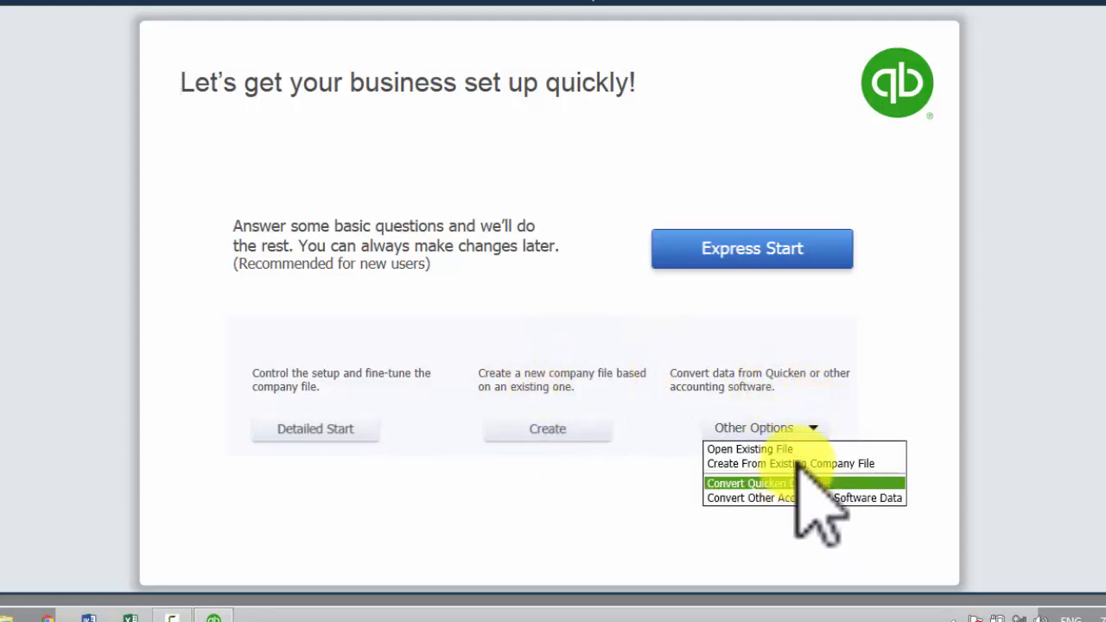
{"action": "left_click", "coordinate": [418, 343]}
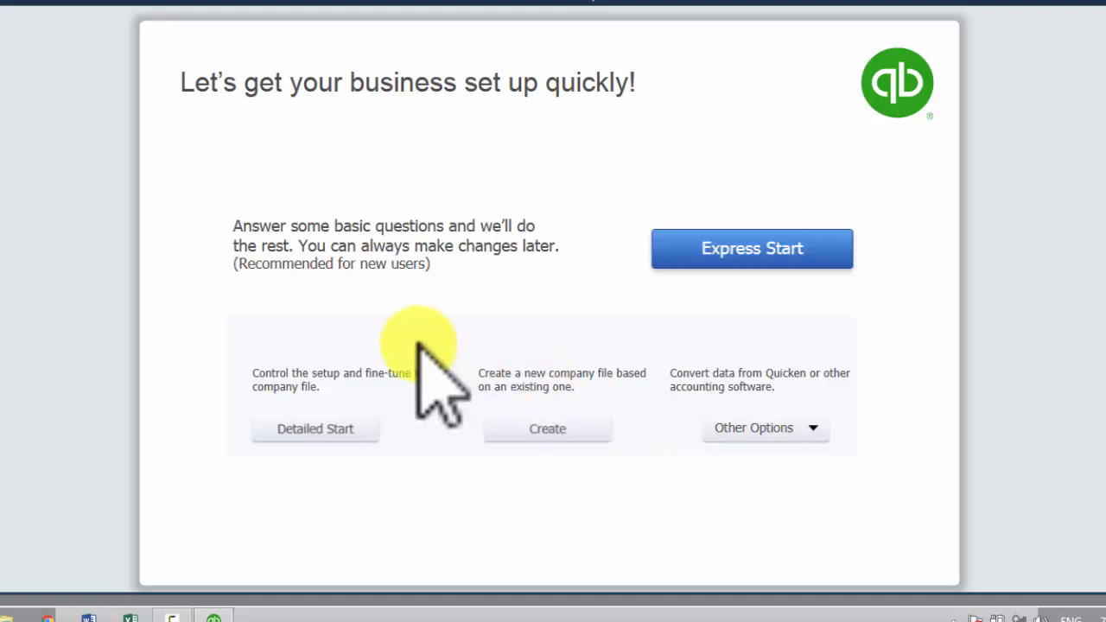
{"action": "left_click", "coordinate": [304, 427]}
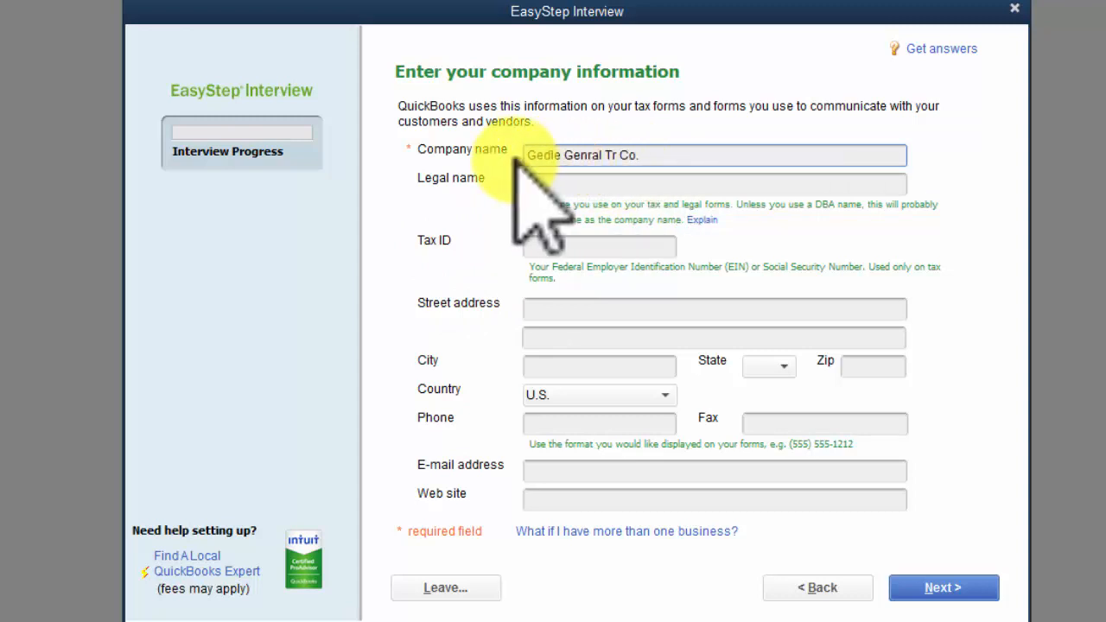
Enter Gedle Genral Tr Co. as the company name and copy it into the legal name.
{"action": "right_click", "coordinate": [564, 155]}
{"action": "left_click", "coordinate": [580, 220]}
{"action": "right_click", "coordinate": [562, 184]}
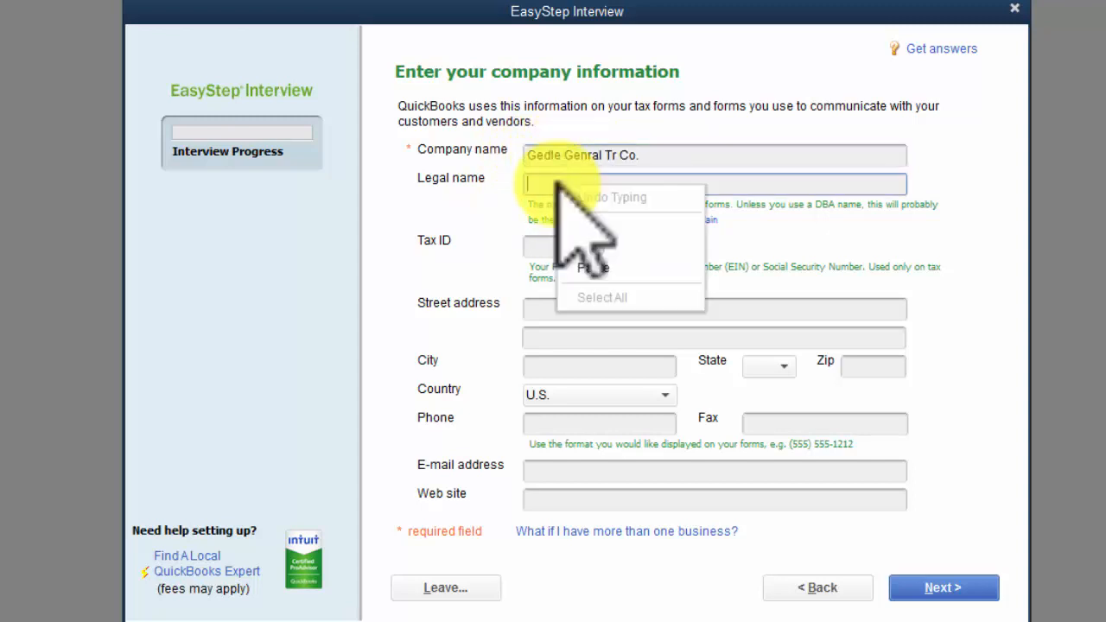
{"action": "left_click", "coordinate": [583, 264]}
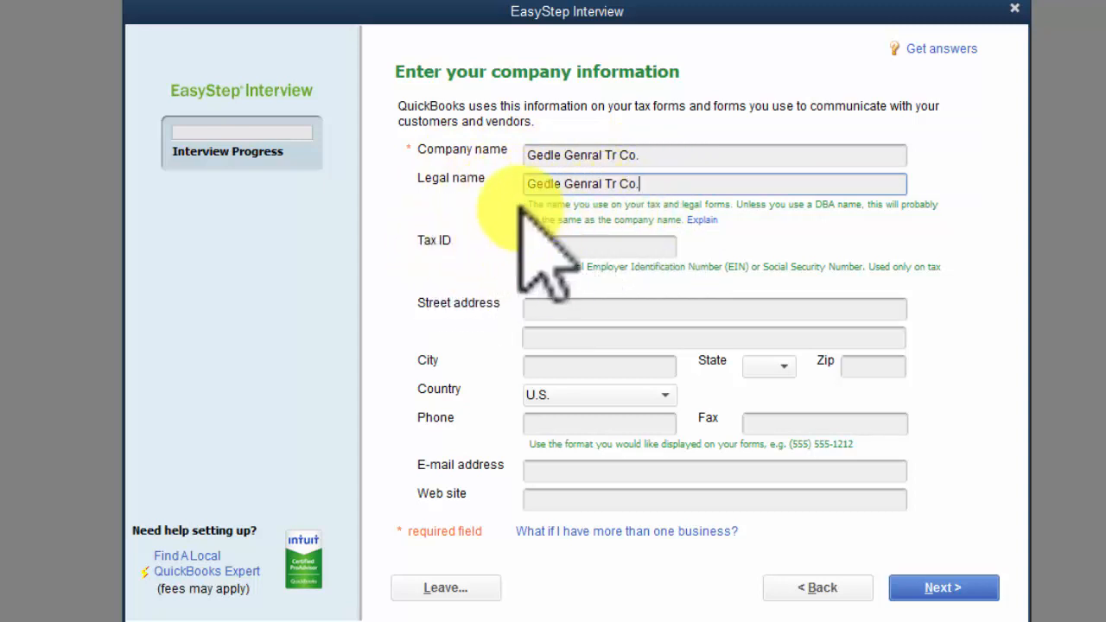
Fill in the company's street address and zip code, set the country to Other, and continue the interview.
{"action": "left_click", "coordinate": [577, 247]}
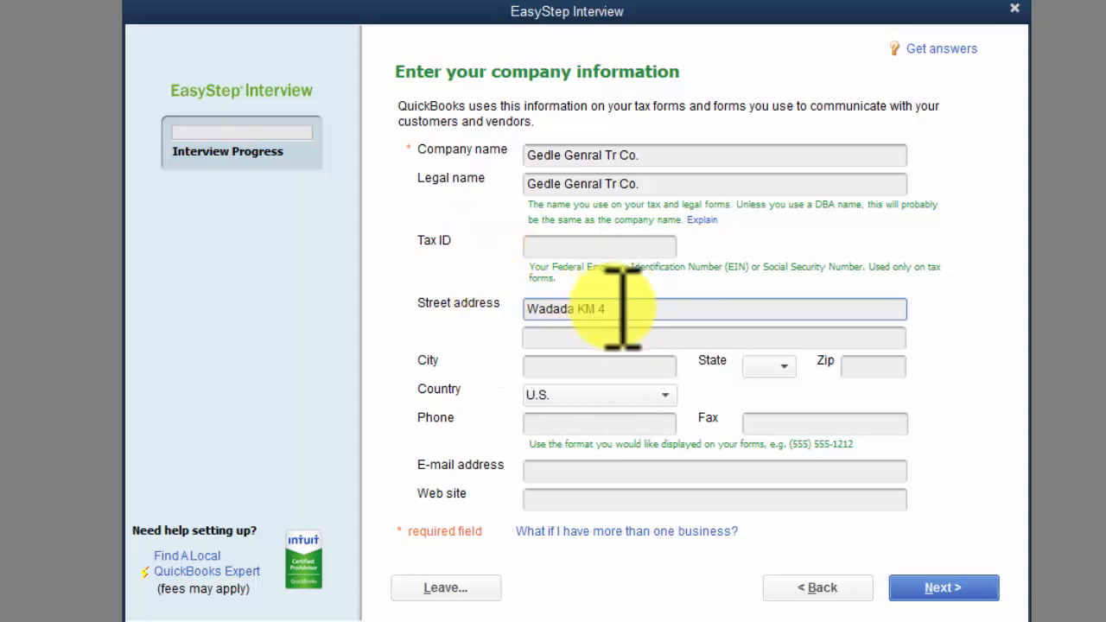
{"action": "left_click", "coordinate": [566, 366]}
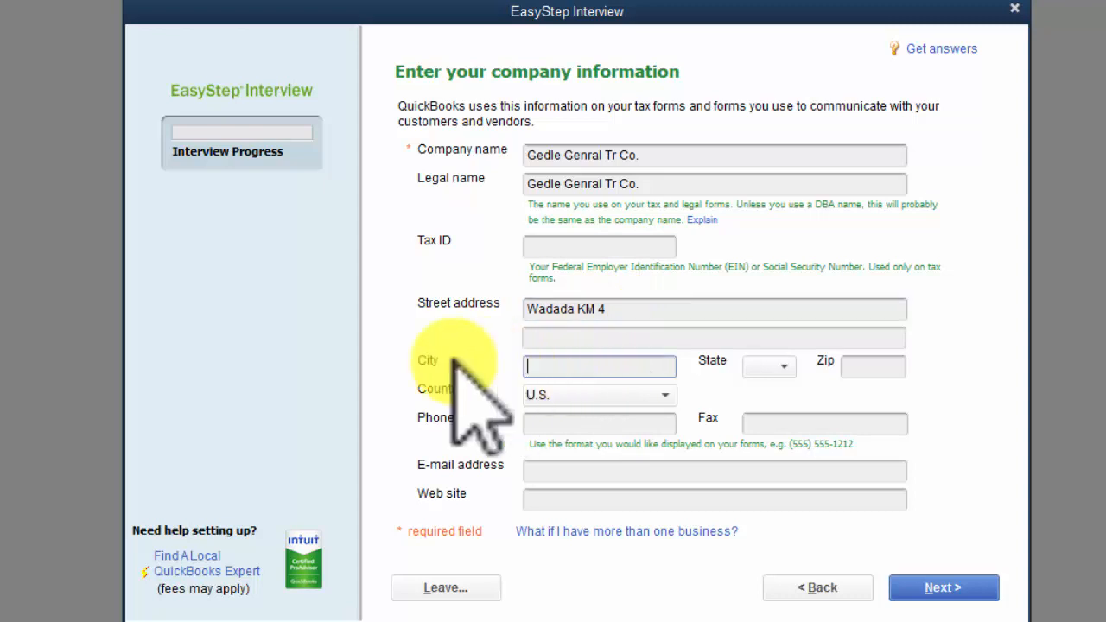
{"action": "left_click", "coordinate": [861, 367]}
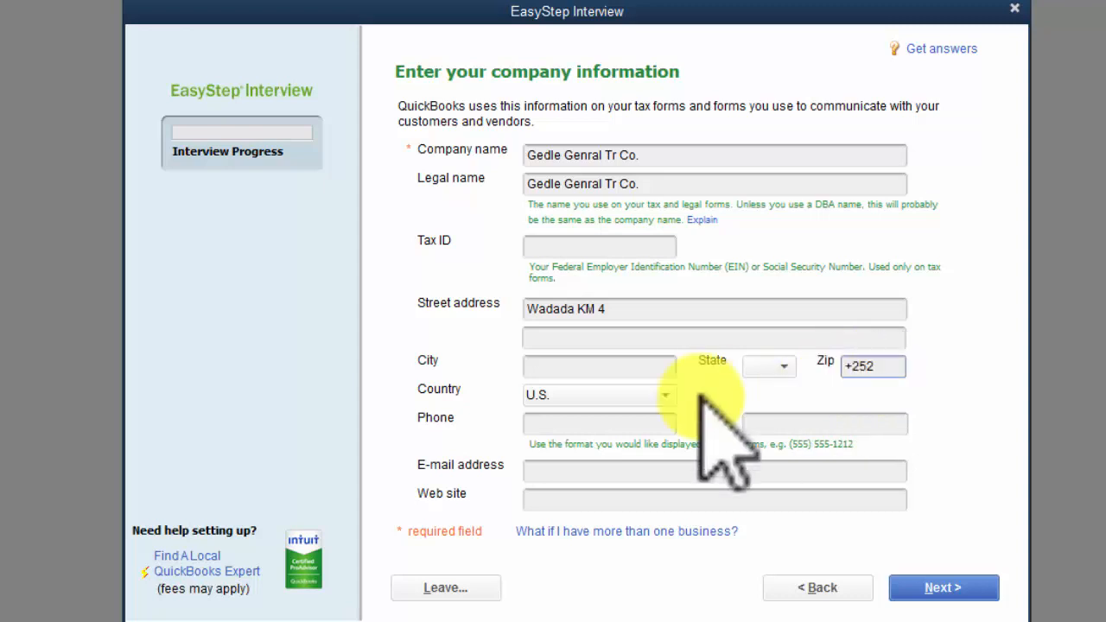
{"action": "left_click", "coordinate": [605, 394]}
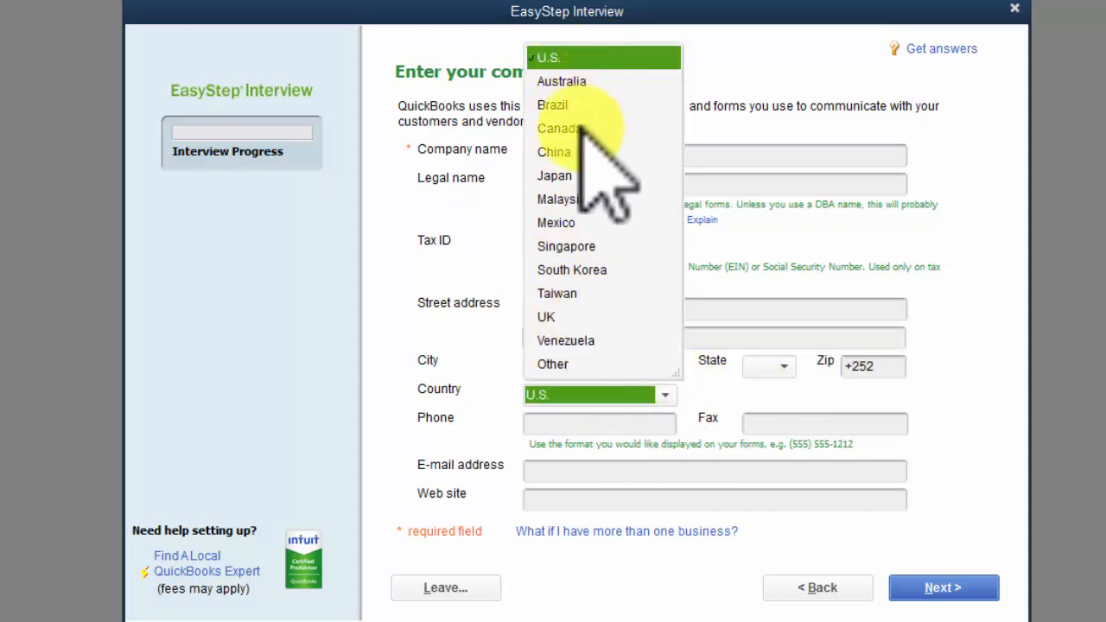
{"action": "left_click", "coordinate": [562, 363]}
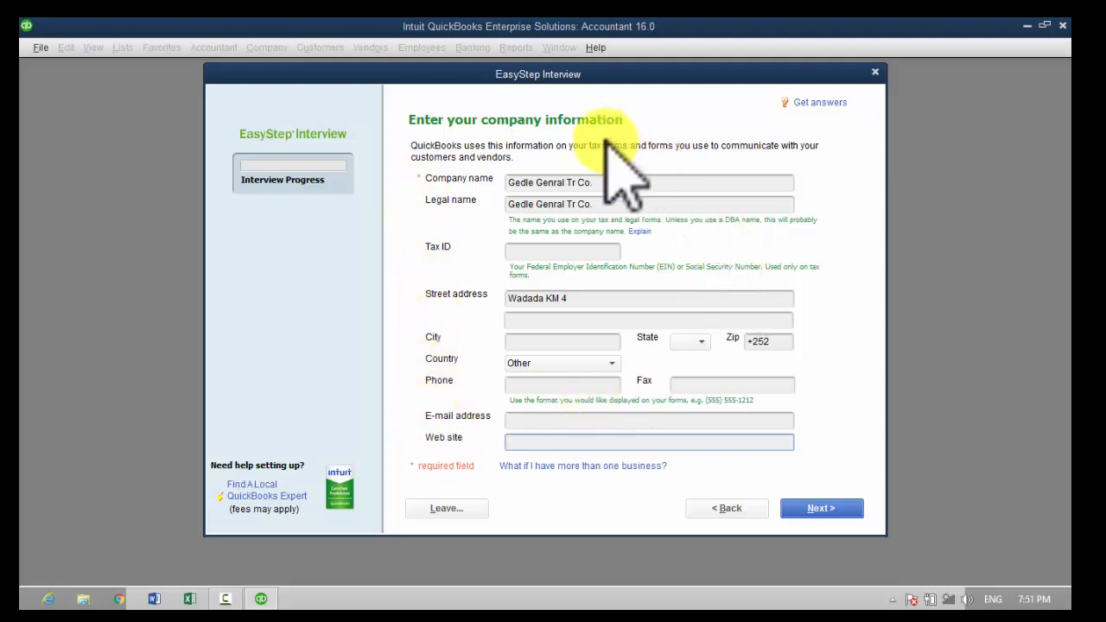
{"action": "left_click", "coordinate": [814, 509]}
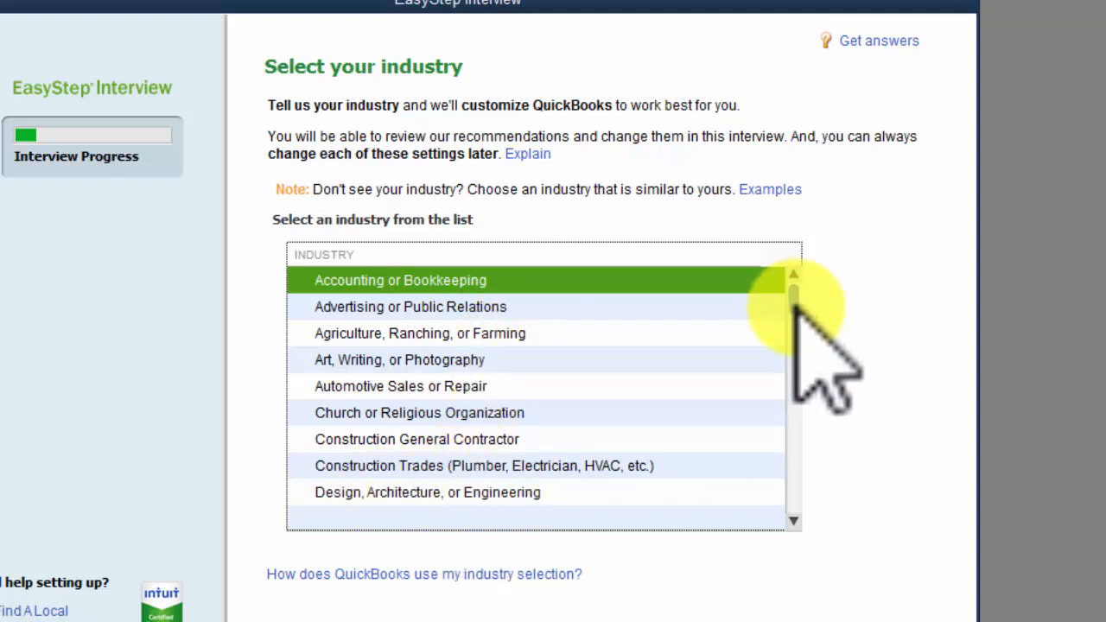
Select General Product-based Business as the industry and Other/None as the company's organization type.
{"action": "scroll", "coordinate": [795, 309], "scroll_direction": "down", "scroll_amount": 3}
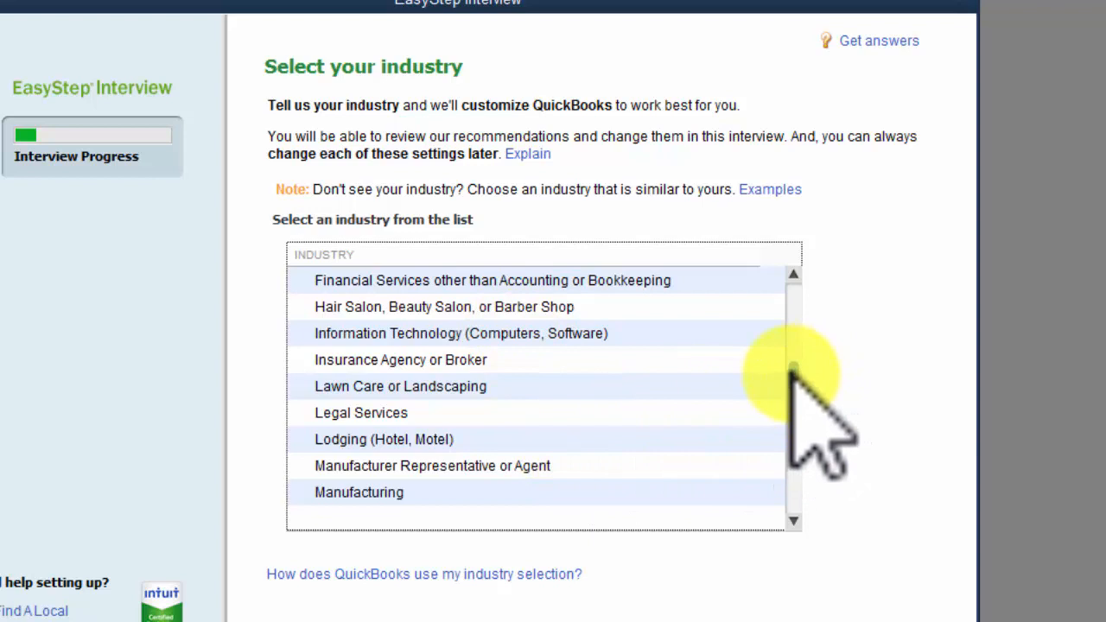
{"action": "left_click_drag", "start_coordinate": [793, 367], "coordinate": [792, 516]}
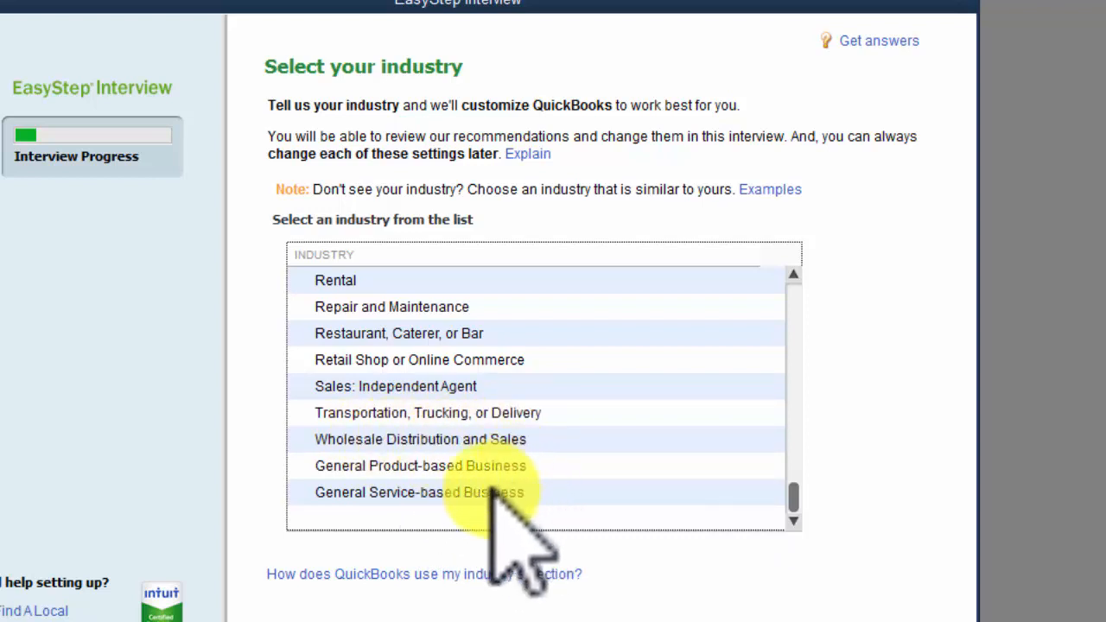
{"action": "left_click", "coordinate": [435, 469]}
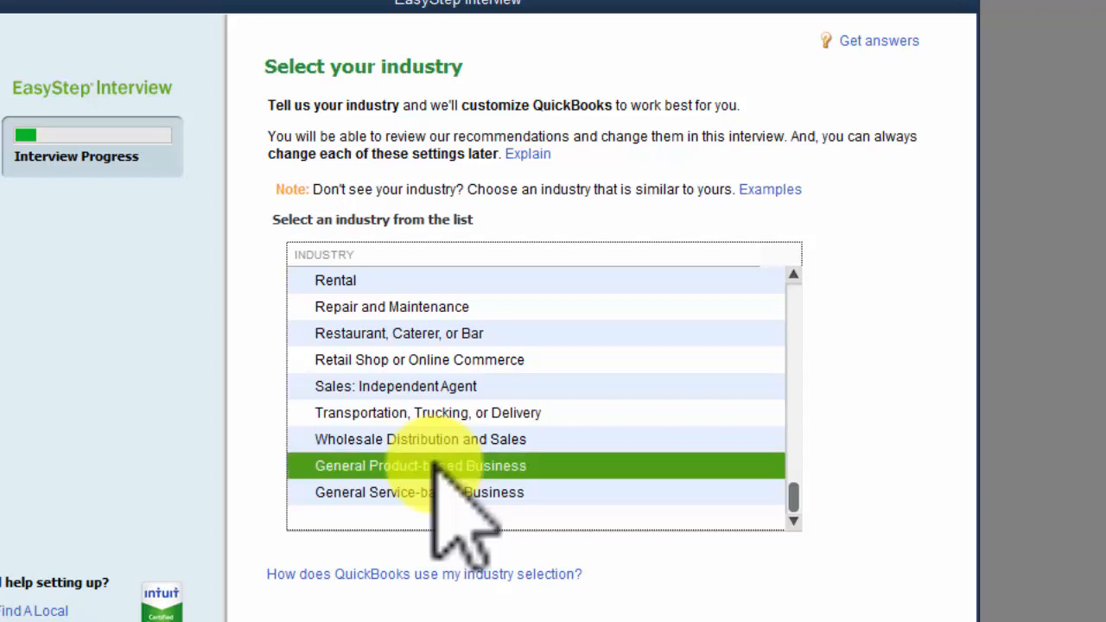
{"action": "left_click", "coordinate": [898, 615]}
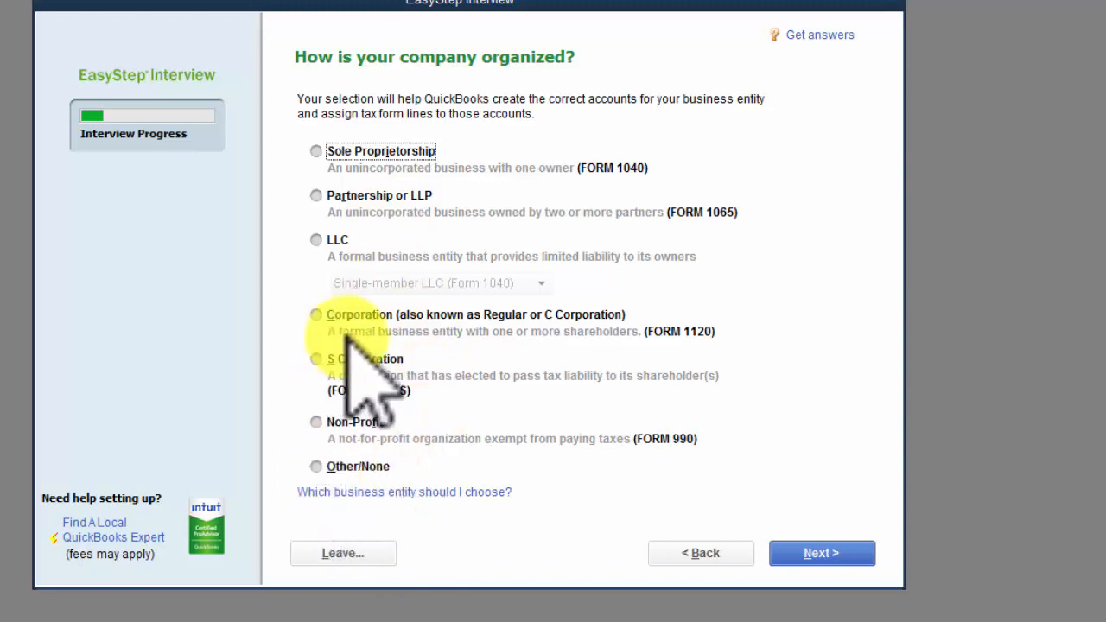
{"action": "left_click", "coordinate": [317, 465]}
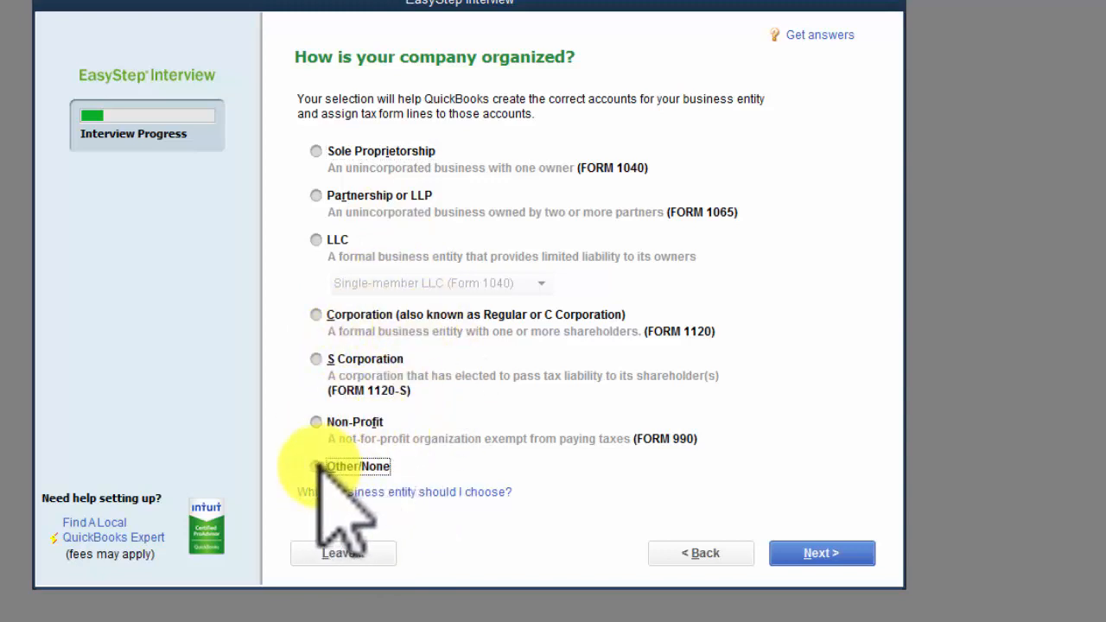
{"action": "left_click", "coordinate": [821, 551]}
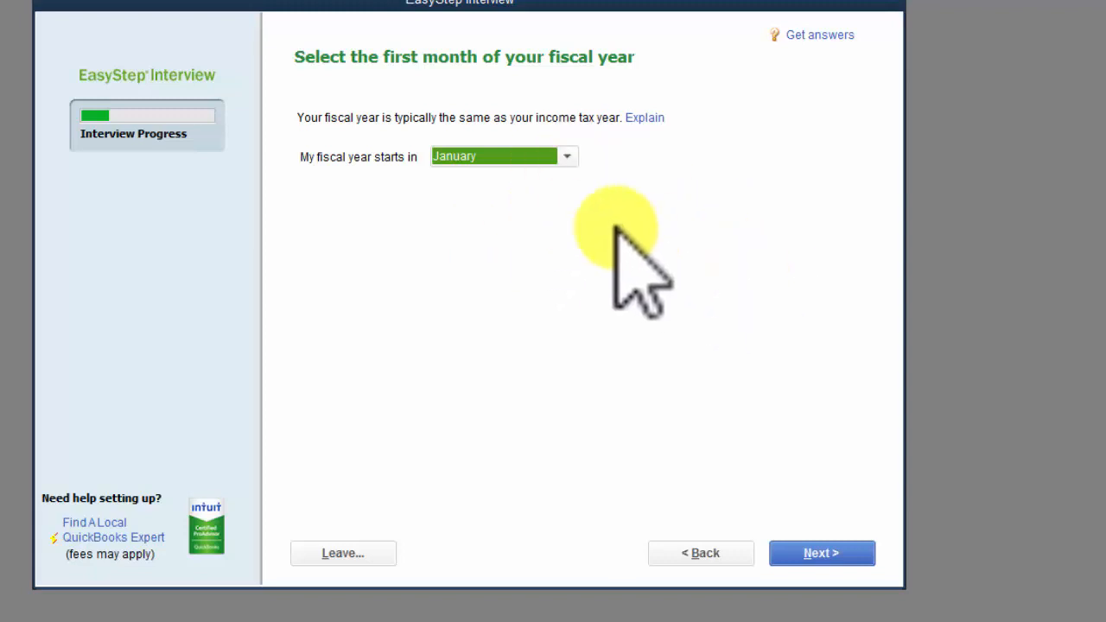
Set January as the first month of the fiscal year, then enter and retype the administrator password.
{"action": "left_click", "coordinate": [568, 155]}
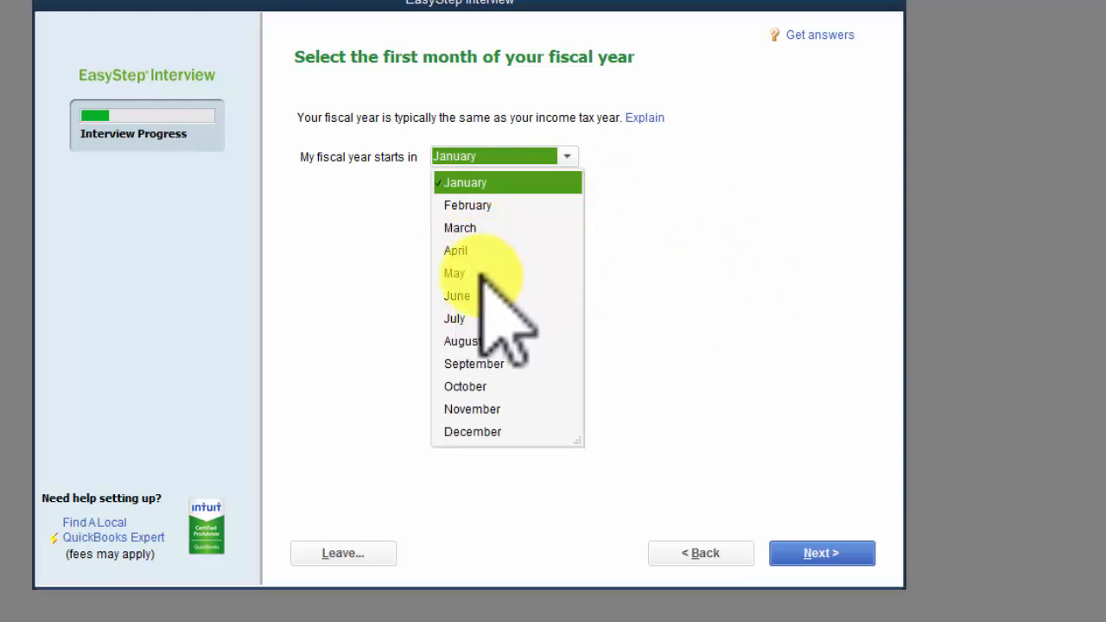
{"action": "left_click", "coordinate": [524, 184]}
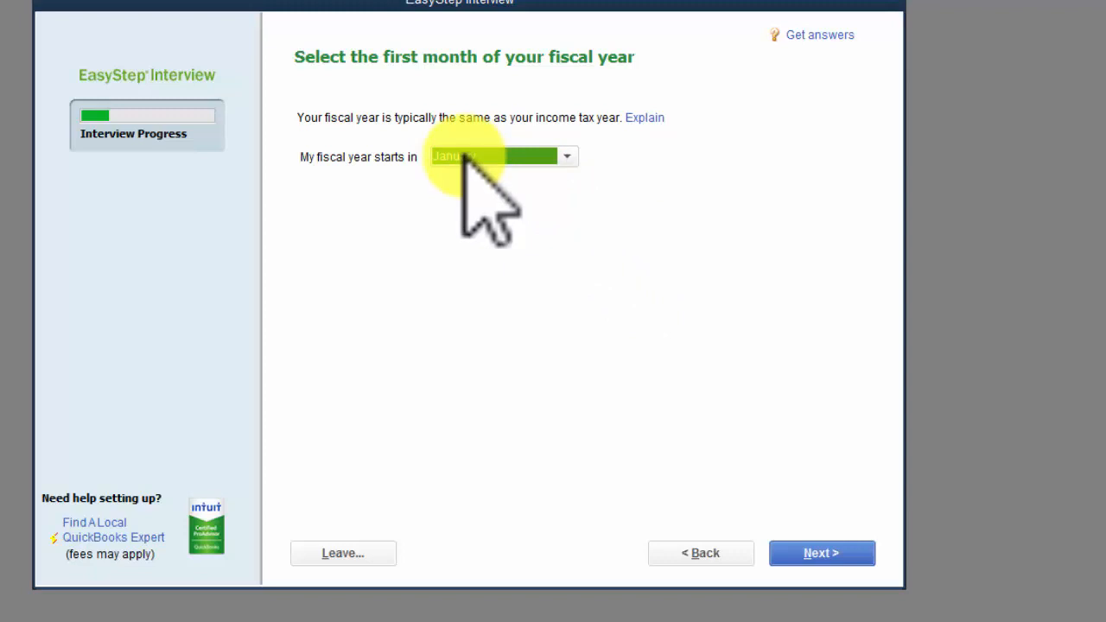
{"action": "left_click", "coordinate": [800, 550]}
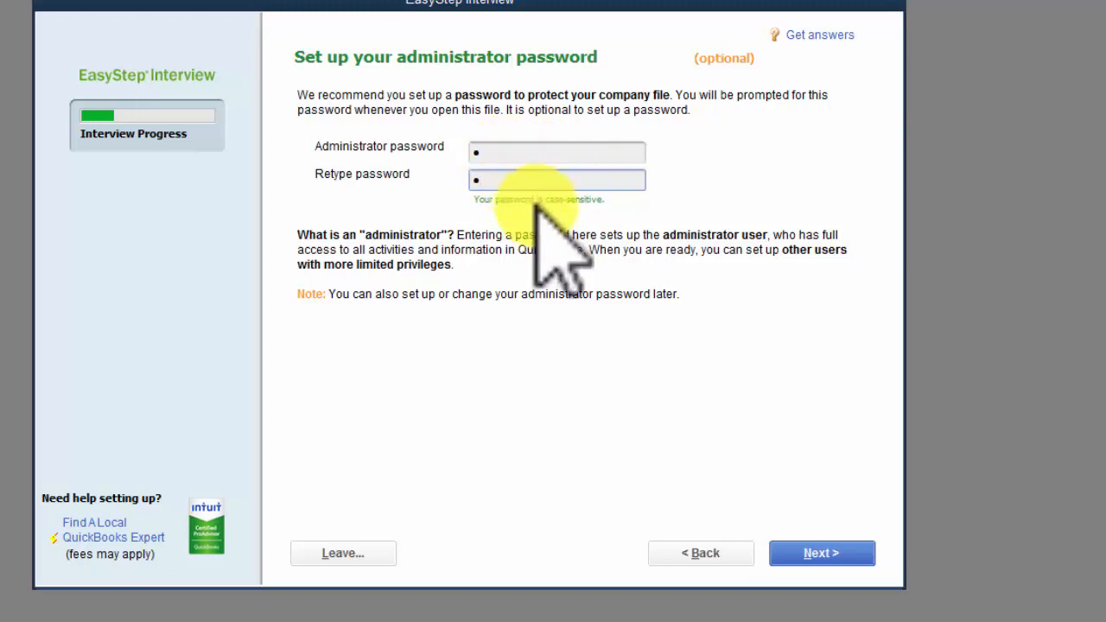
{"action": "left_click", "coordinate": [816, 553]}
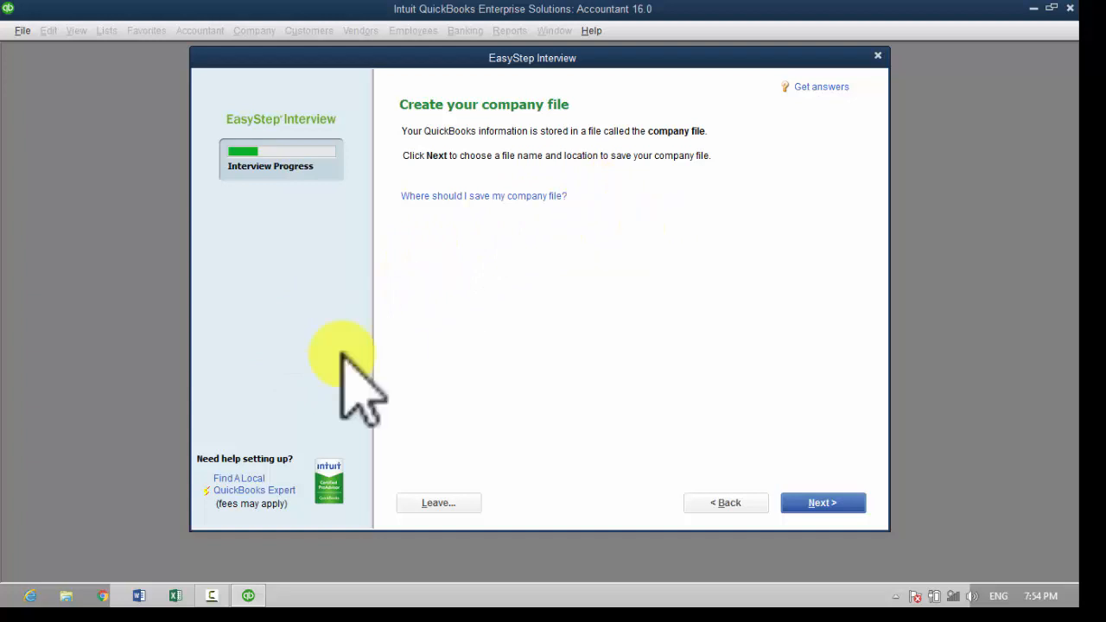
Switch to File Explorer, examine the Intuit QuickBooks folder in Documents where company files are stored, and close the window.
{"action": "left_click", "coordinate": [69, 596]}
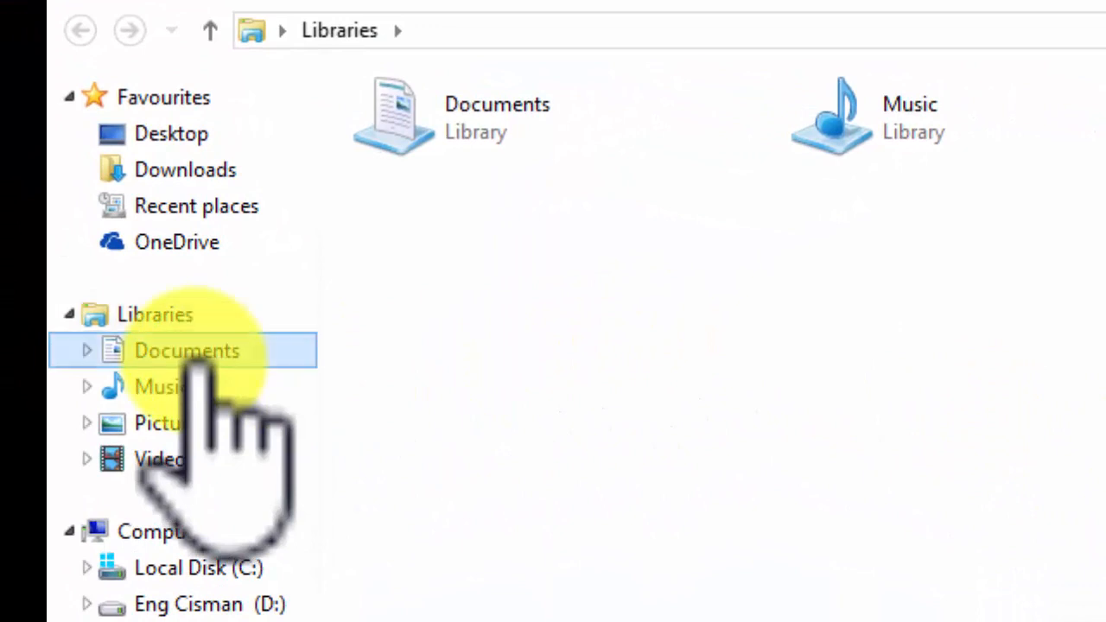
{"action": "left_click", "coordinate": [195, 352]}
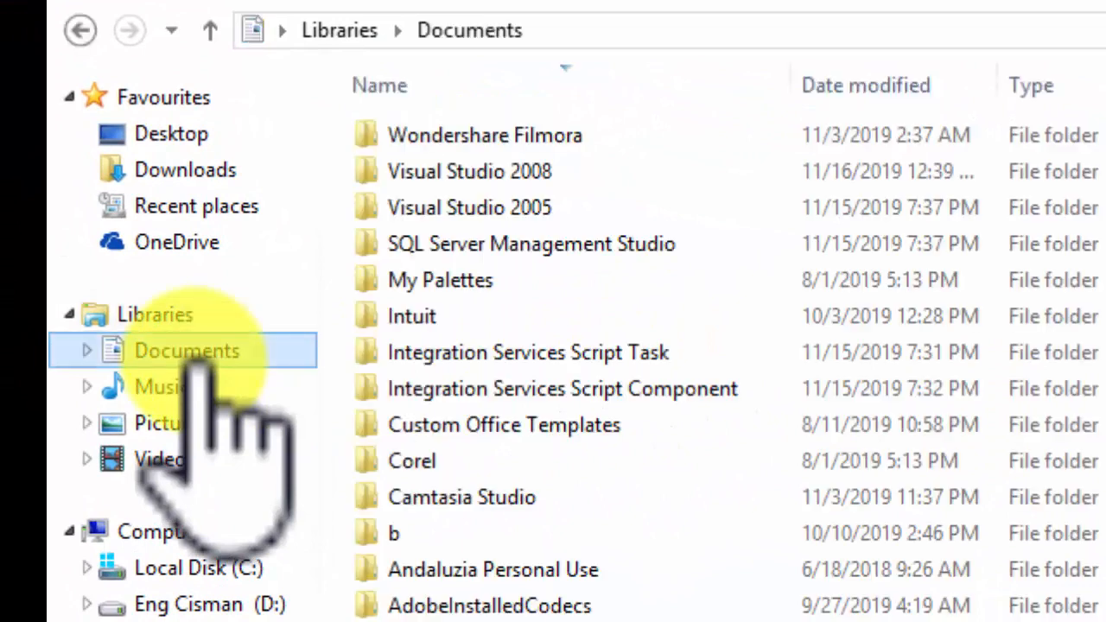
{"action": "left_click", "coordinate": [393, 317]}
{"action": "double_click", "coordinate": [393, 316]}
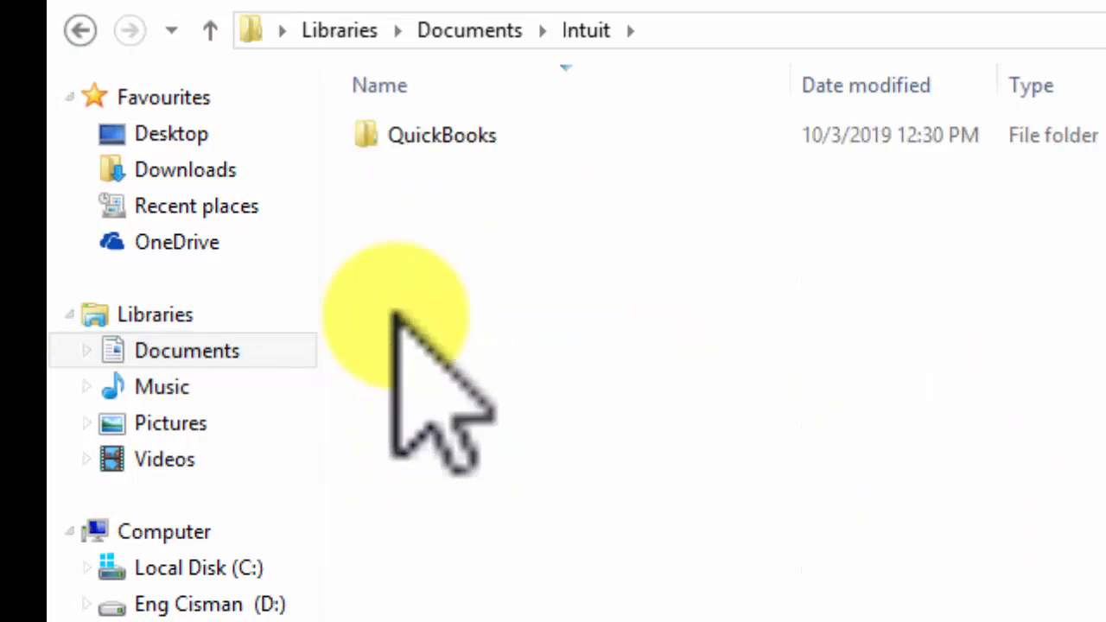
{"action": "left_click", "coordinate": [483, 143]}
{"action": "double_click", "coordinate": [482, 139]}
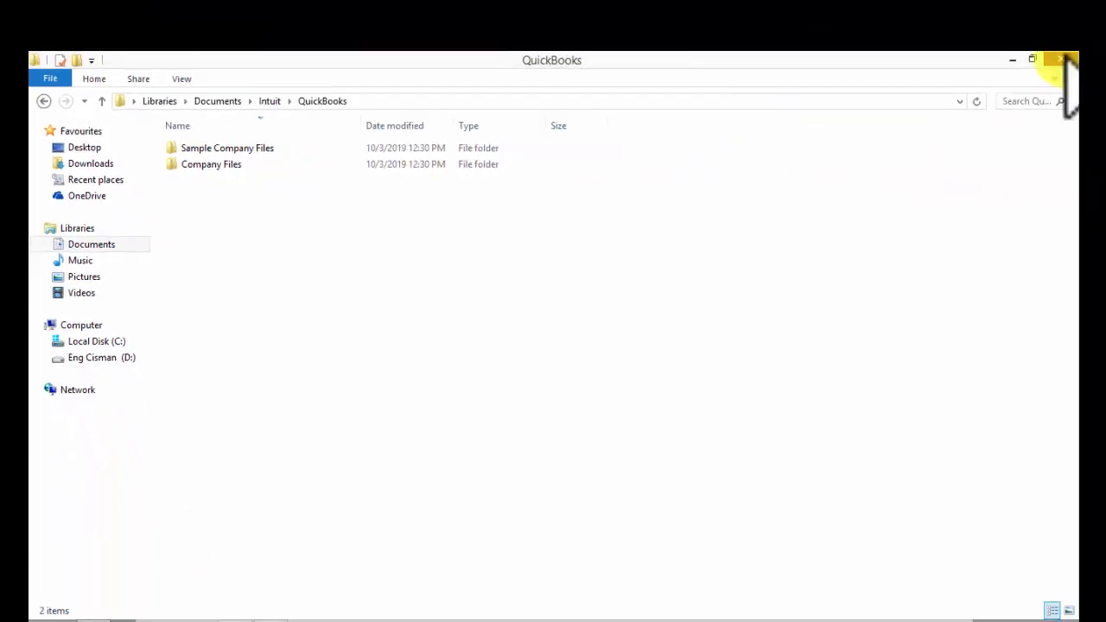
{"action": "left_click", "coordinate": [1060, 60]}
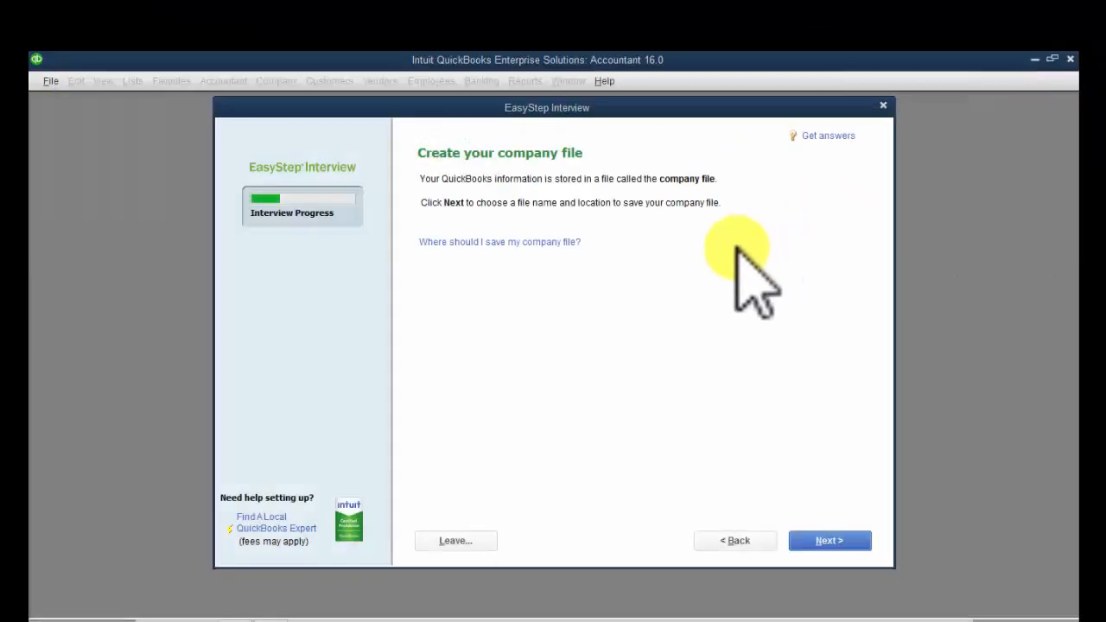
Save the new company file as Gedle Genral Tr Co. in the Company Files folder and continue to the business questions.
{"action": "left_click", "coordinate": [827, 540]}
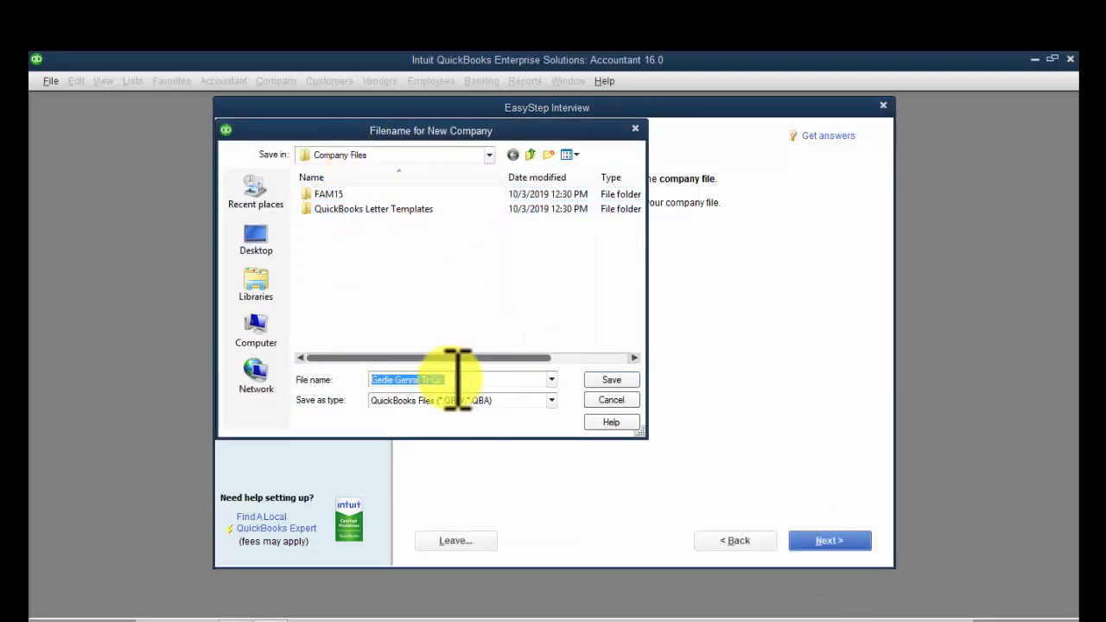
{"action": "left_click", "coordinate": [608, 379]}
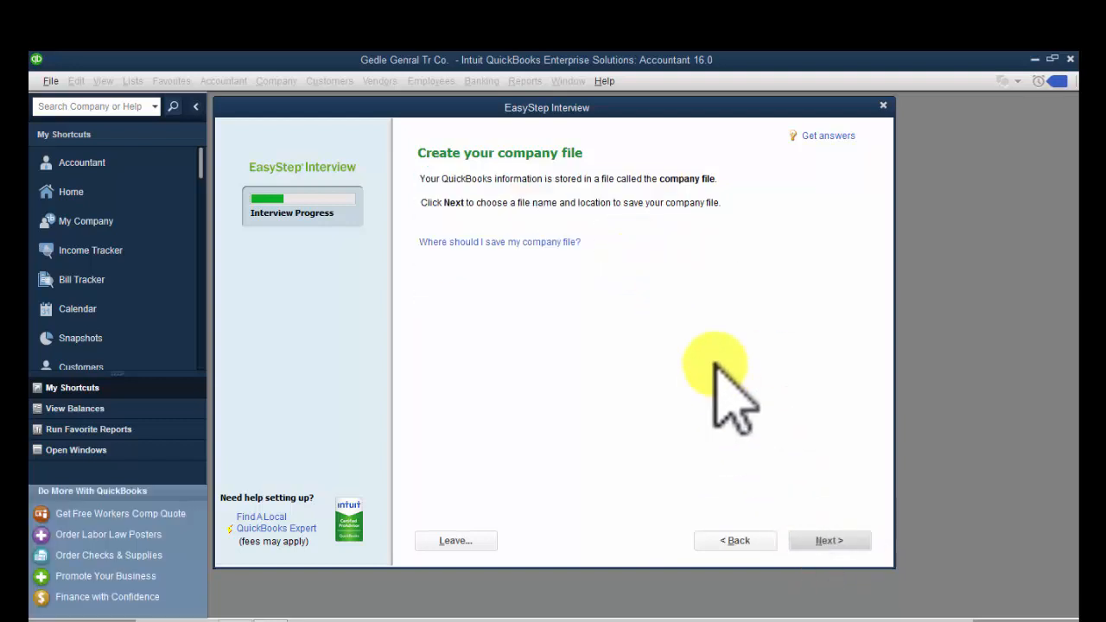
{"action": "left_click", "coordinate": [827, 537]}
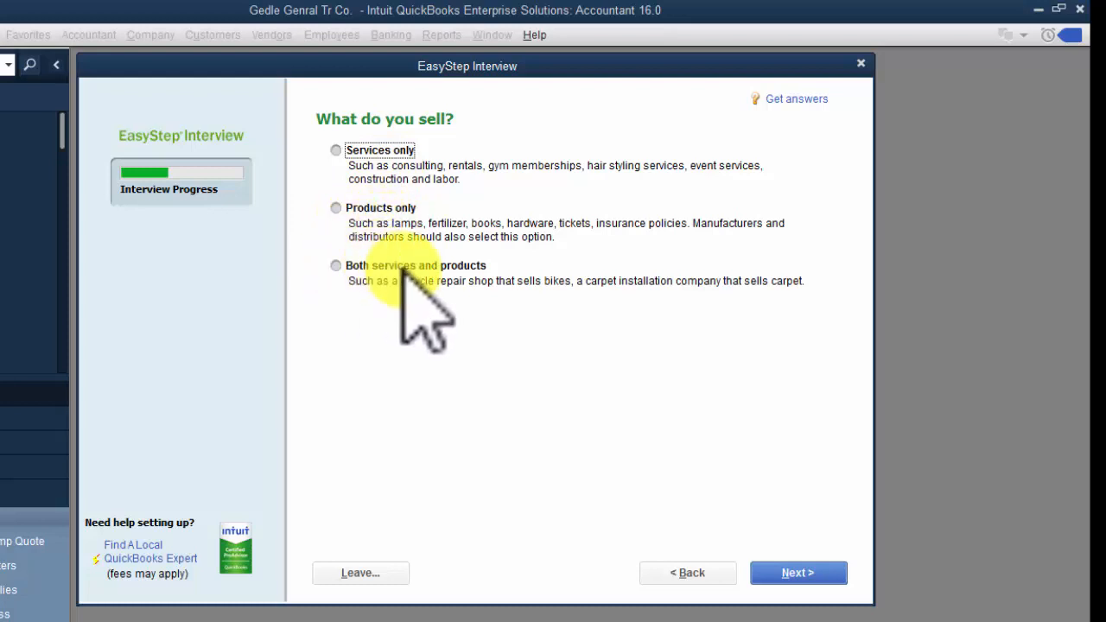
Specify that the company sells both services and products, and proceed to the sales tax question.
{"action": "left_click", "coordinate": [335, 265]}
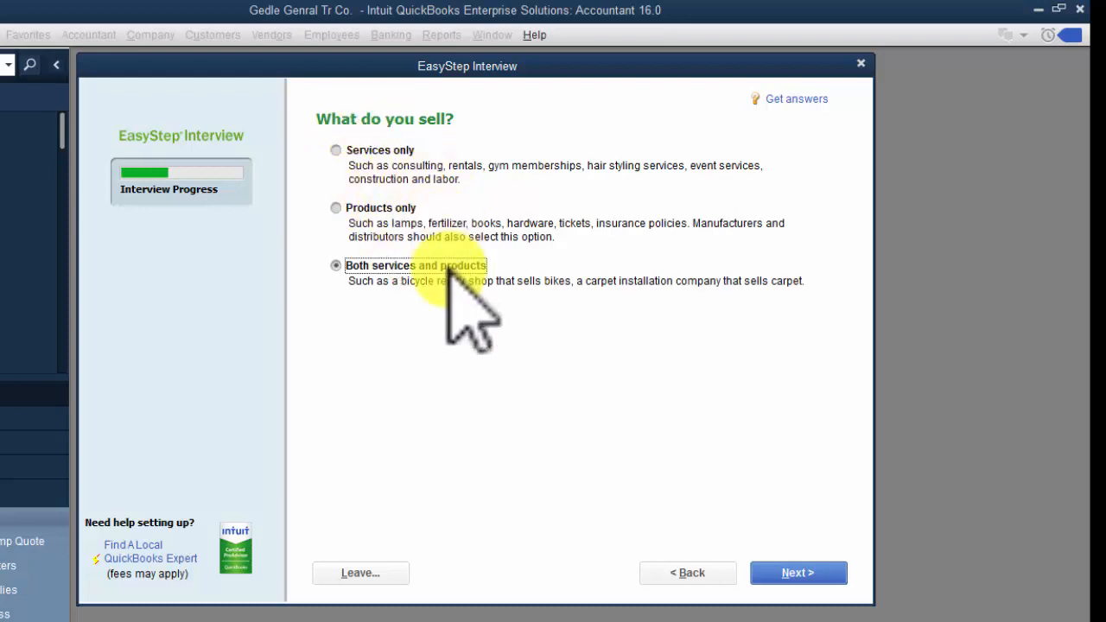
{"action": "left_click", "coordinate": [800, 572]}
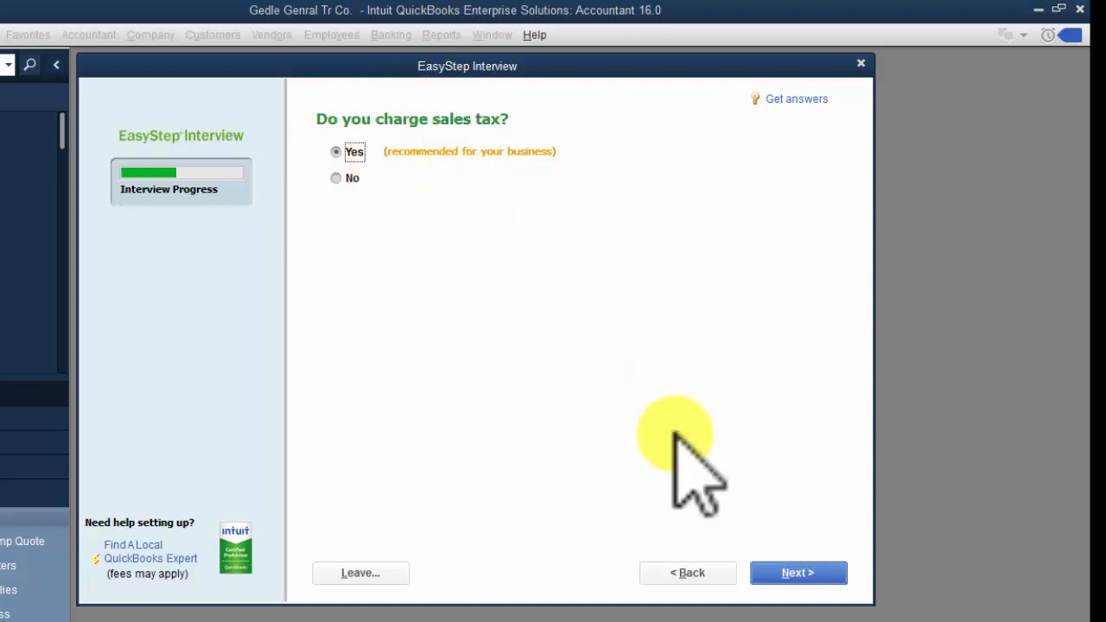
Answer Yes to charging sales tax, creating estimates, tracking sales orders and using billing statements.
{"action": "left_click", "coordinate": [786, 573]}
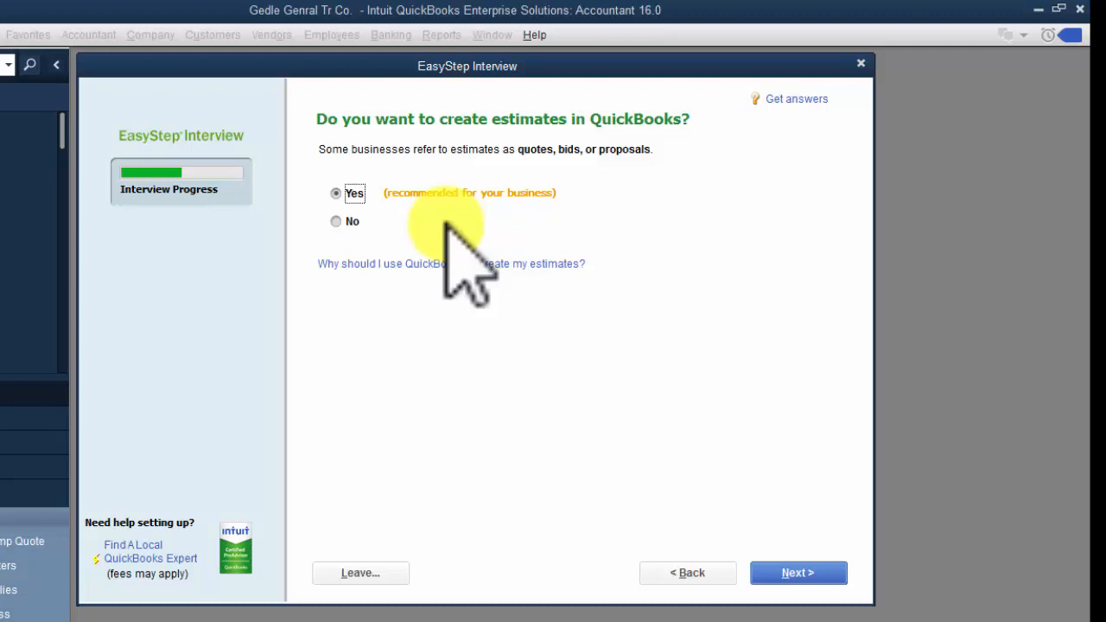
{"action": "left_click", "coordinate": [776, 563]}
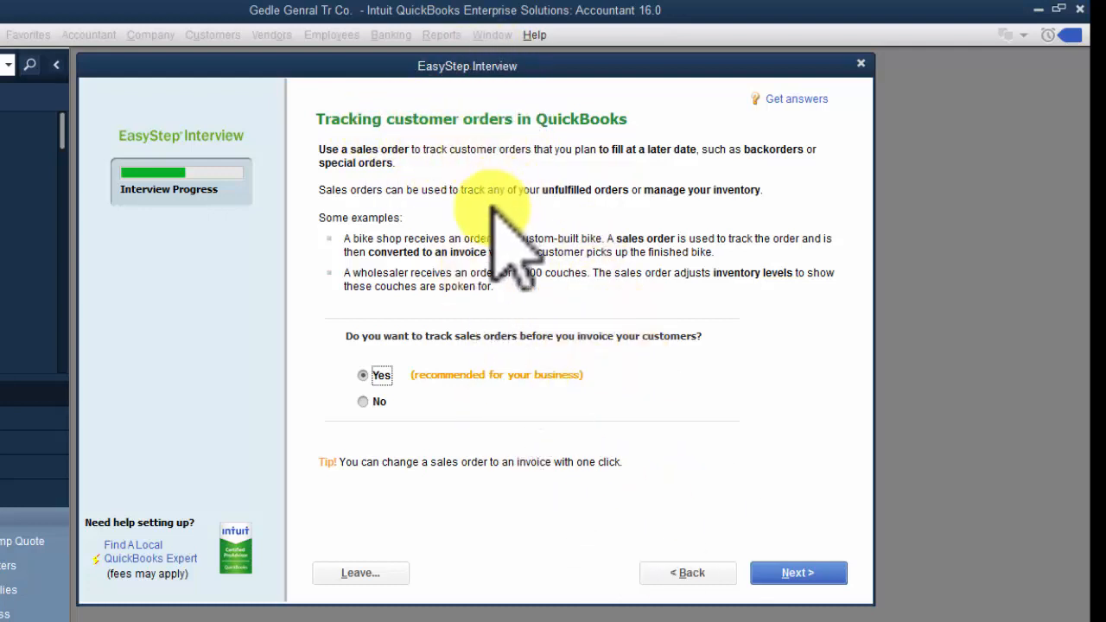
{"action": "left_click", "coordinate": [786, 572]}
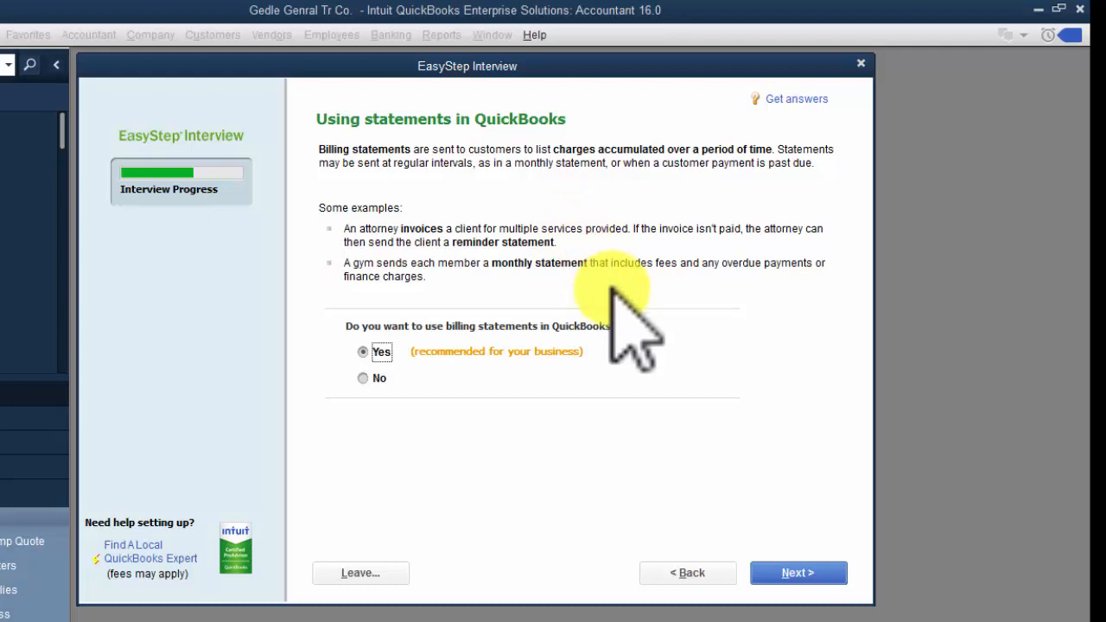
{"action": "left_click", "coordinate": [776, 567]}
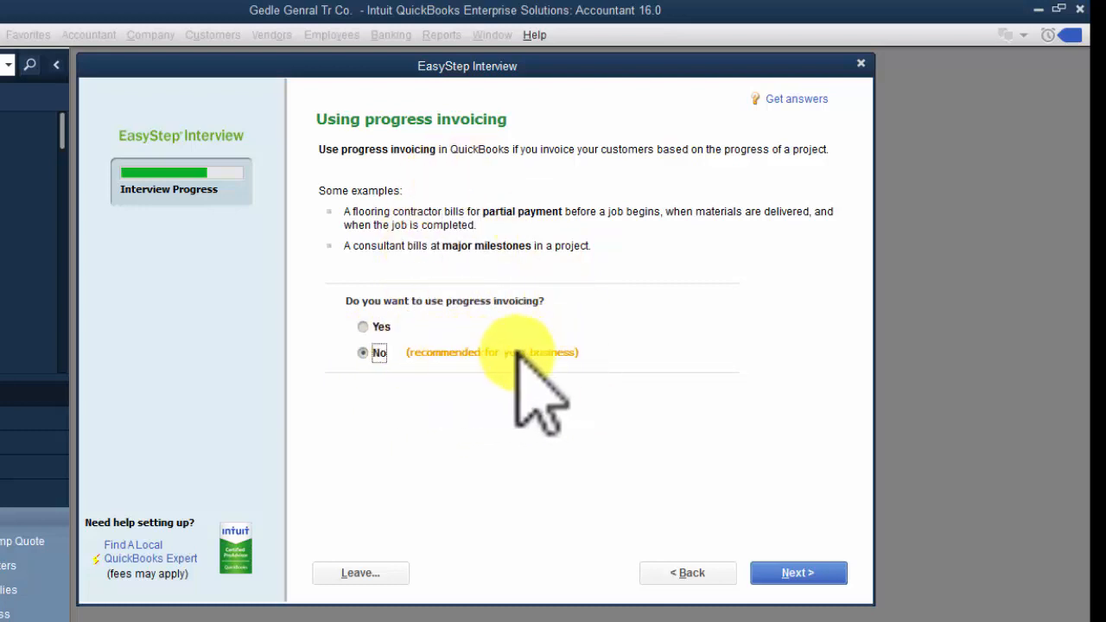
Answer Yes to progress invoicing, tracking bills owed and tracking inventory, and No to tracking time.
{"action": "left_click", "coordinate": [367, 327]}
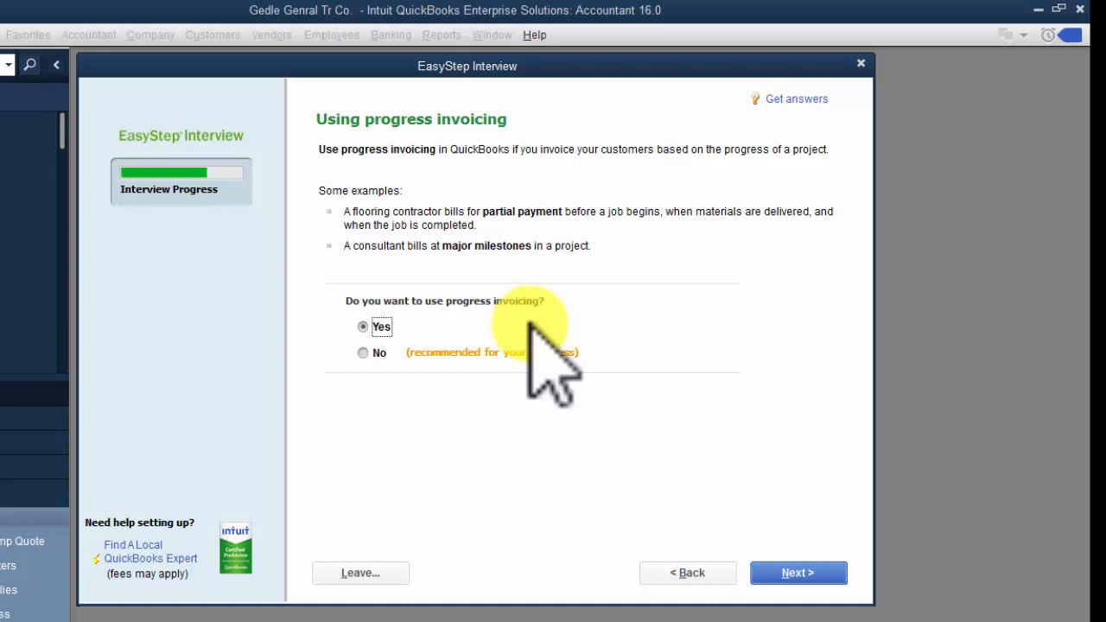
{"action": "left_click", "coordinate": [786, 570]}
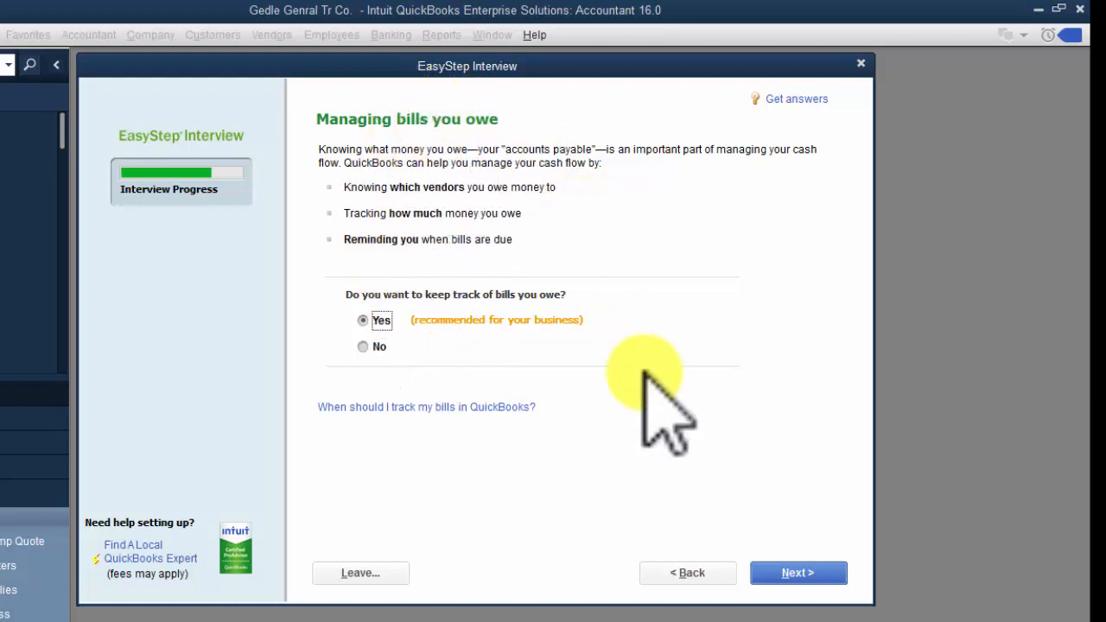
{"action": "left_click", "coordinate": [789, 567]}
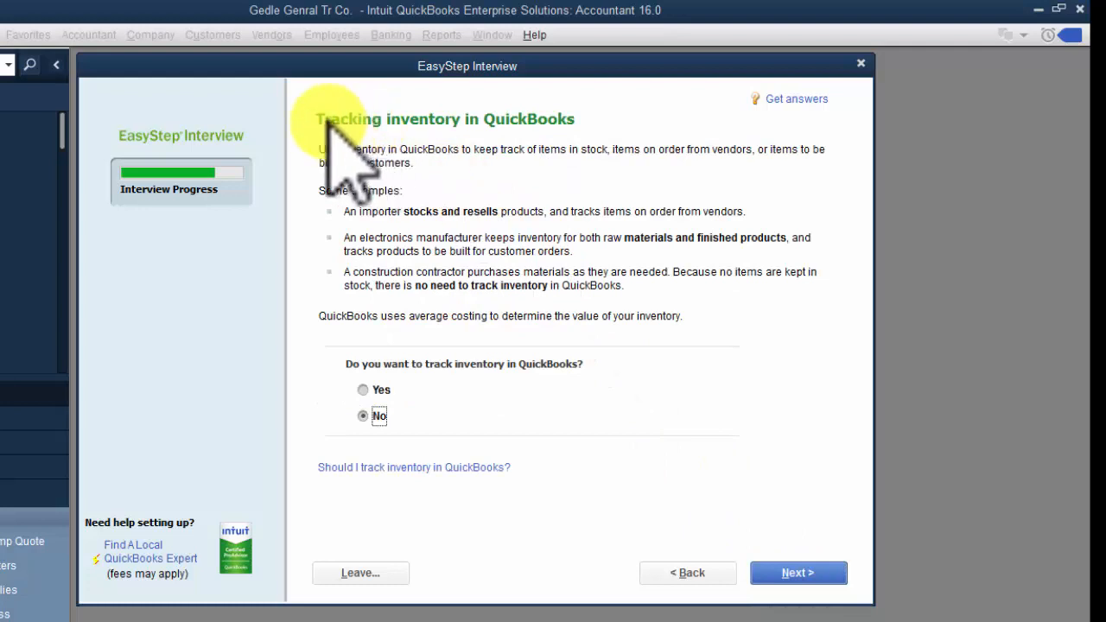
{"action": "left_click", "coordinate": [378, 388]}
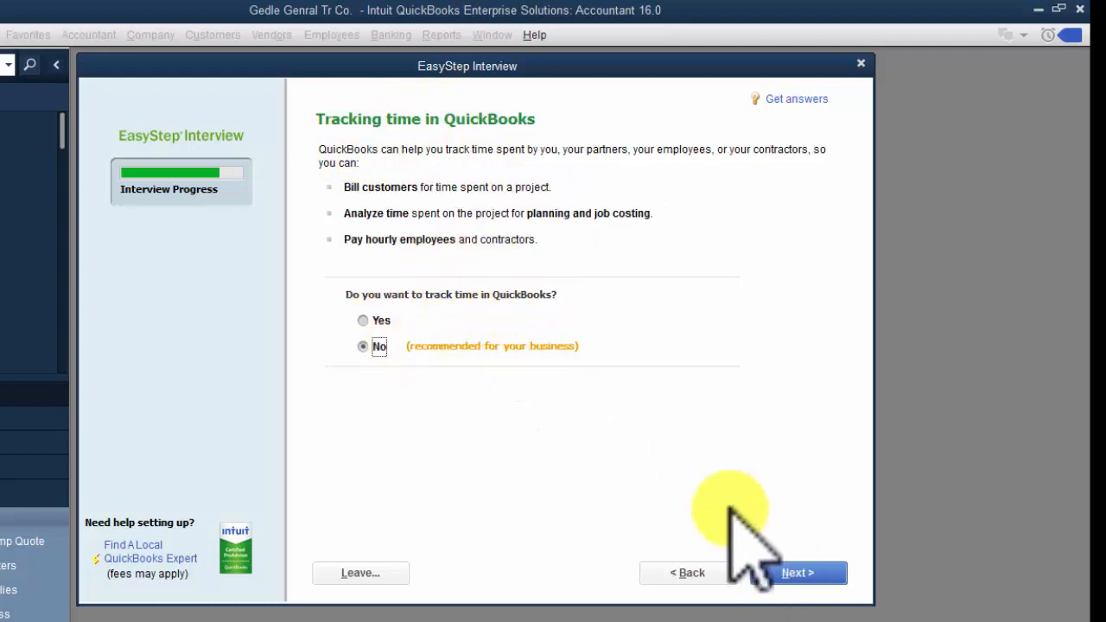
{"action": "left_click", "coordinate": [790, 572]}
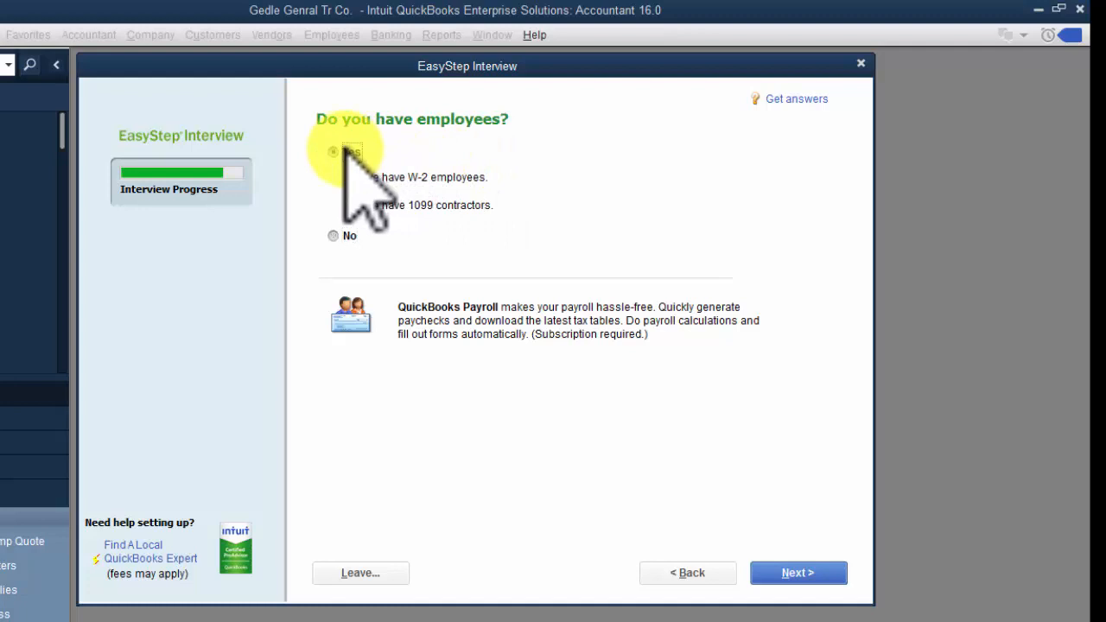
Specify that the company has both W-2 employees and 1099 contractors, and continue to the accounts introduction.
{"action": "left_click", "coordinate": [355, 177]}
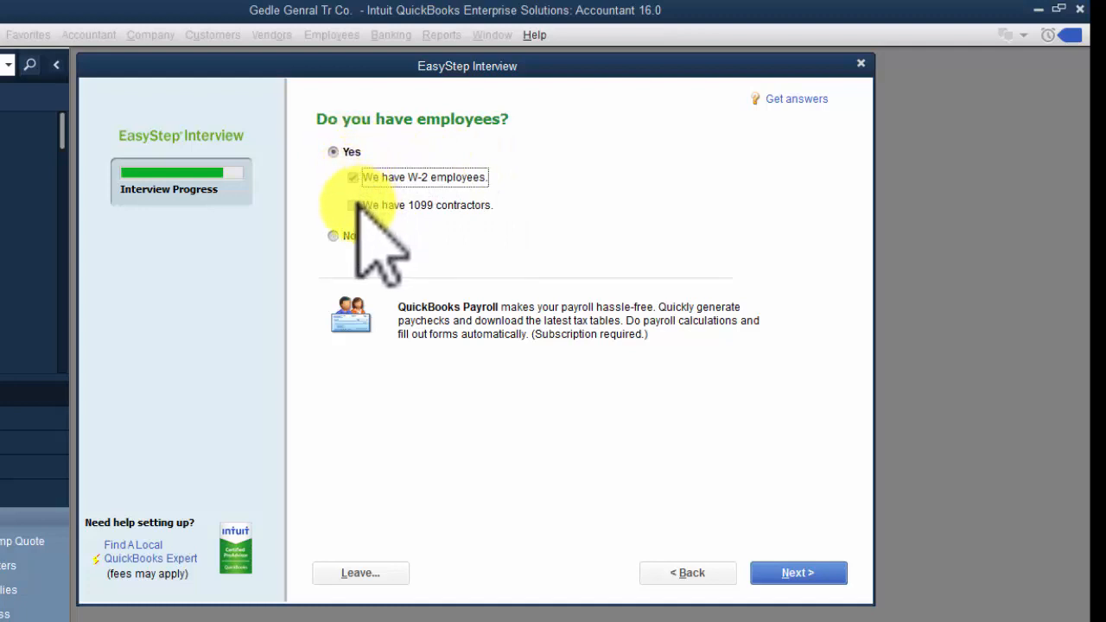
{"action": "left_click", "coordinate": [353, 206]}
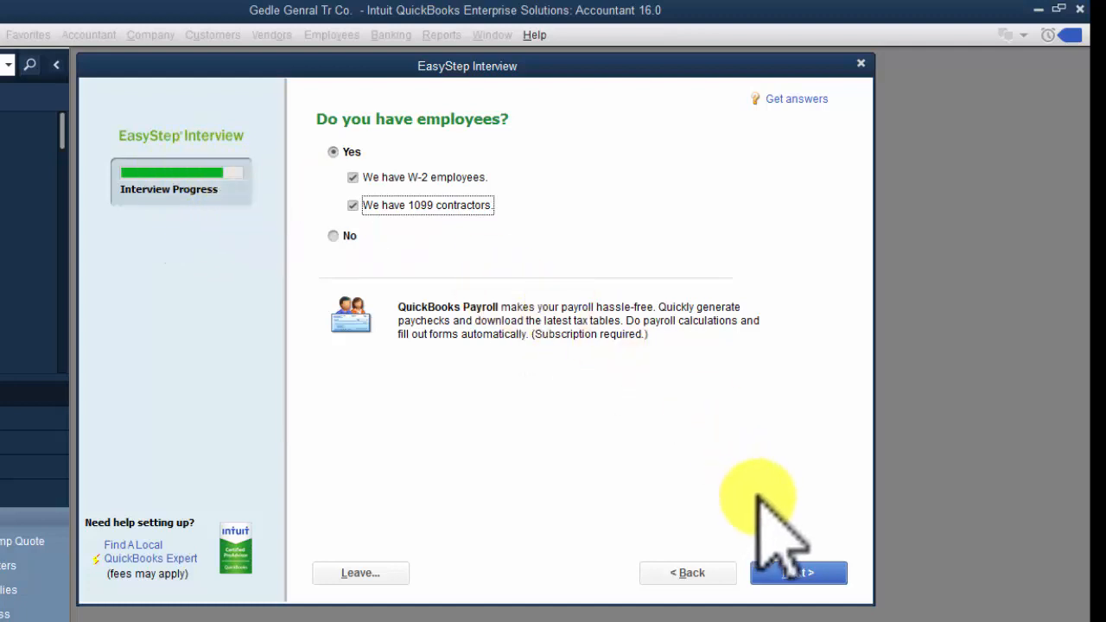
{"action": "left_click", "coordinate": [795, 571]}
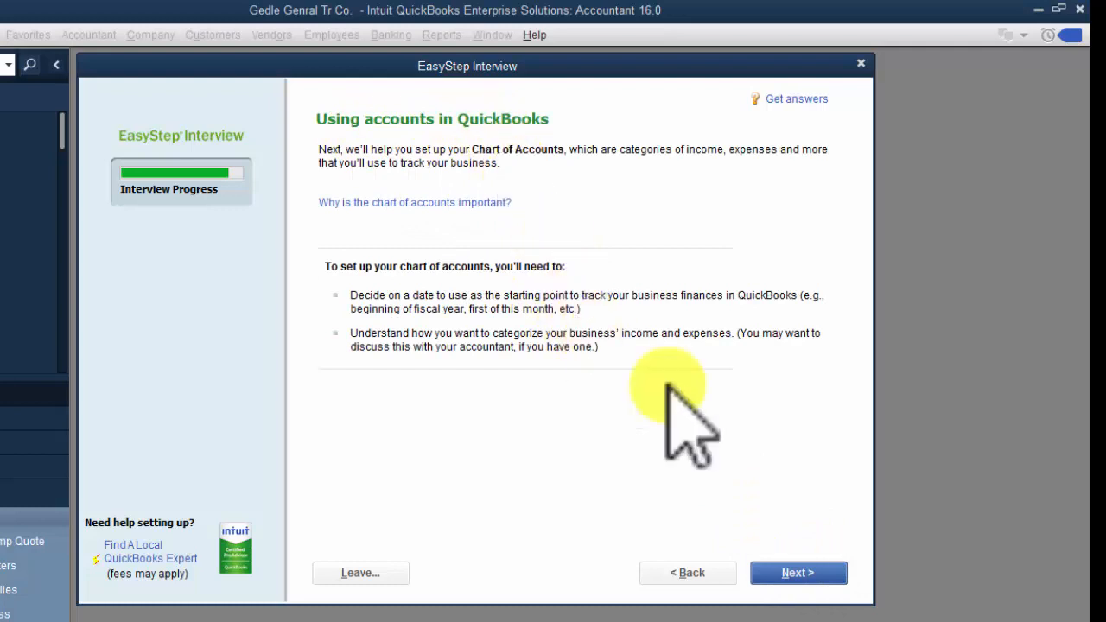
Choose the beginning of this fiscal year, 01/01/2019, as the date to start tracking finances.
{"action": "left_click", "coordinate": [796, 573]}
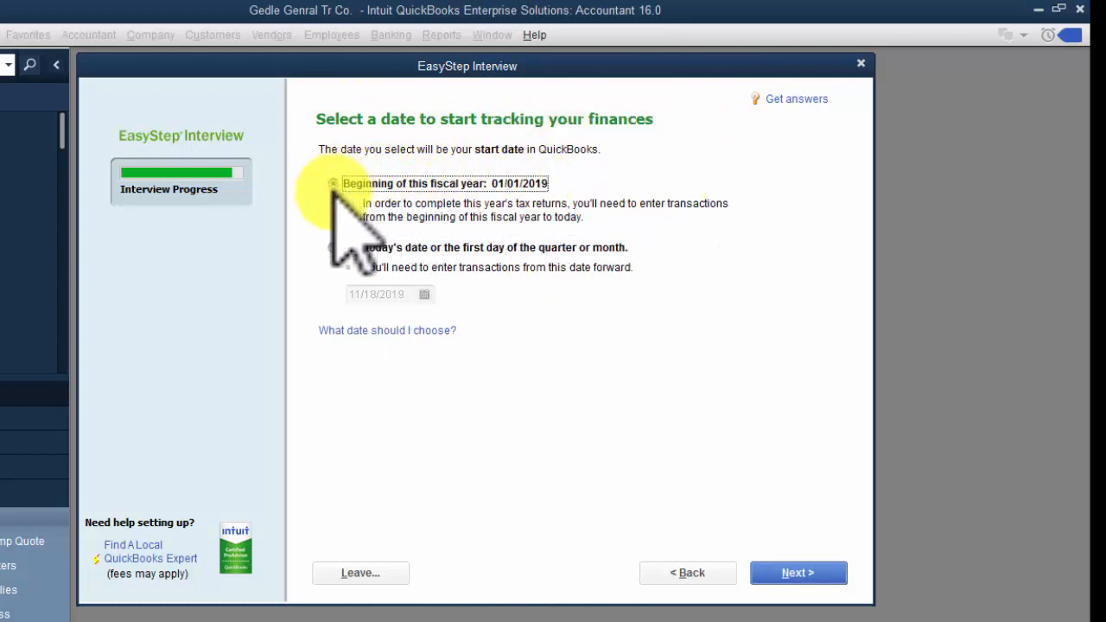
{"action": "left_click", "coordinate": [332, 248]}
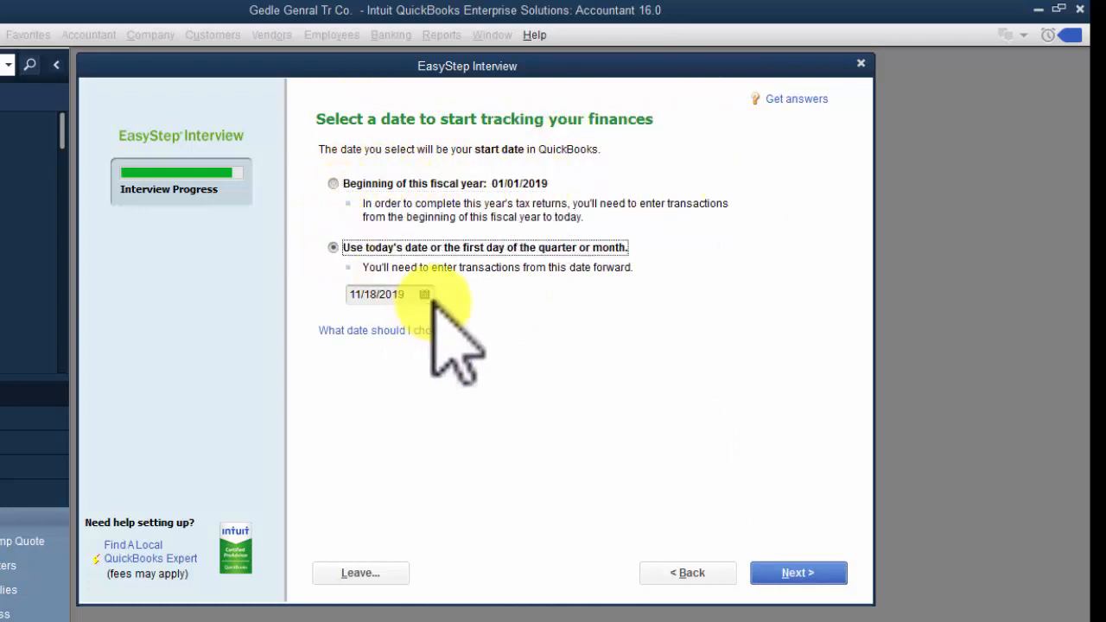
{"action": "left_click", "coordinate": [342, 183]}
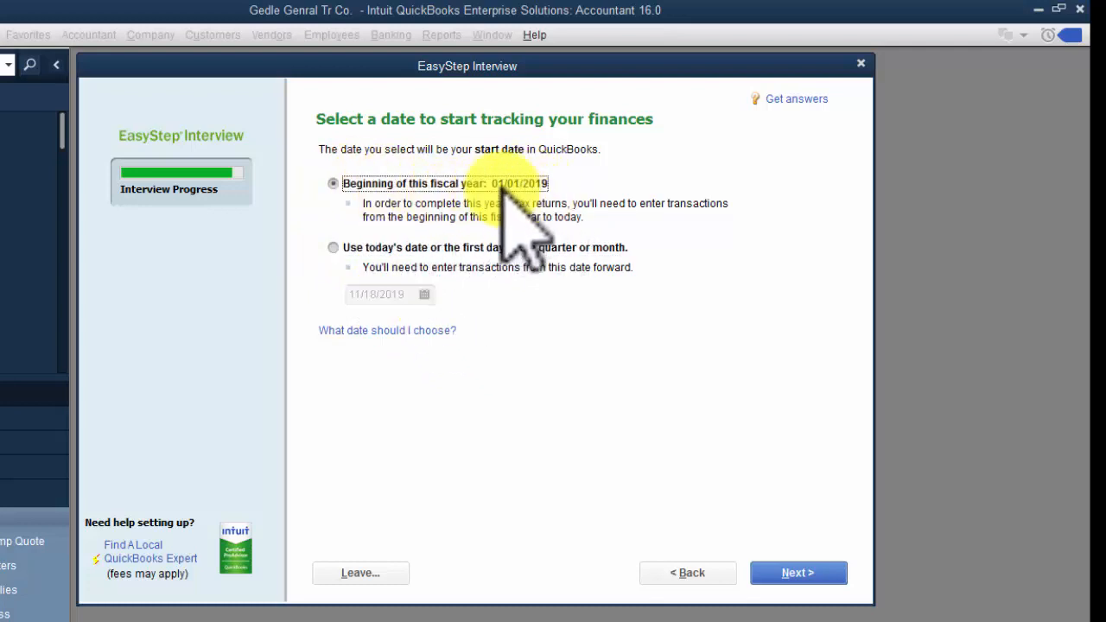
{"action": "left_click", "coordinate": [799, 573]}
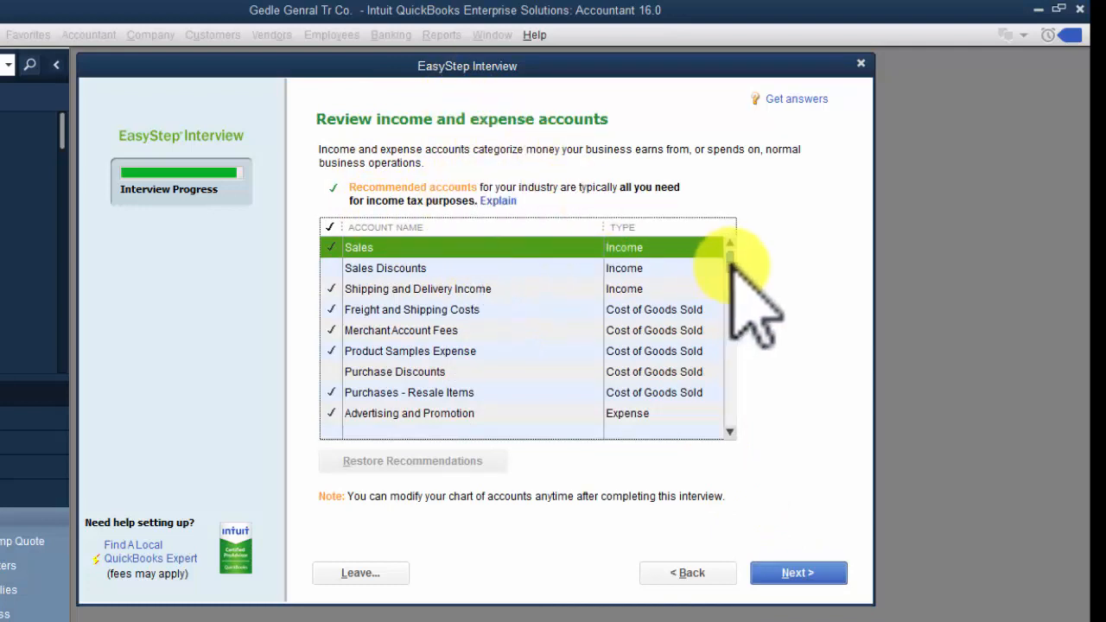
Include the Taxes - Property expense account in the recommended income and expense accounts and complete the interview.
{"action": "left_click_drag", "start_coordinate": [730, 264], "coordinate": [732, 377]}
{"action": "left_click", "coordinate": [331, 391]}
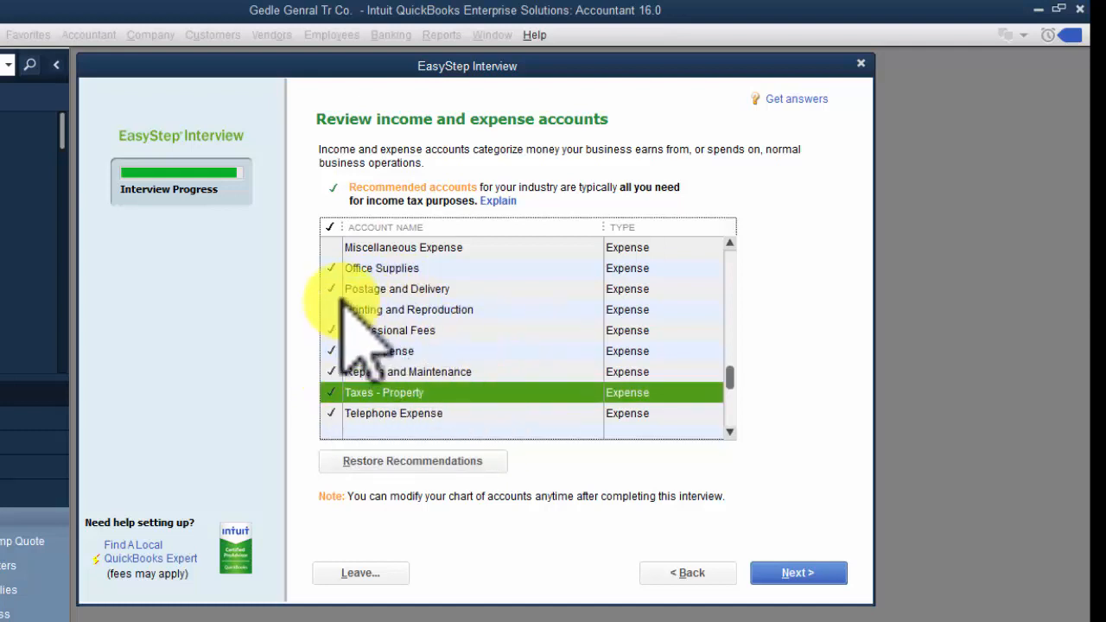
{"action": "left_click", "coordinate": [800, 571]}
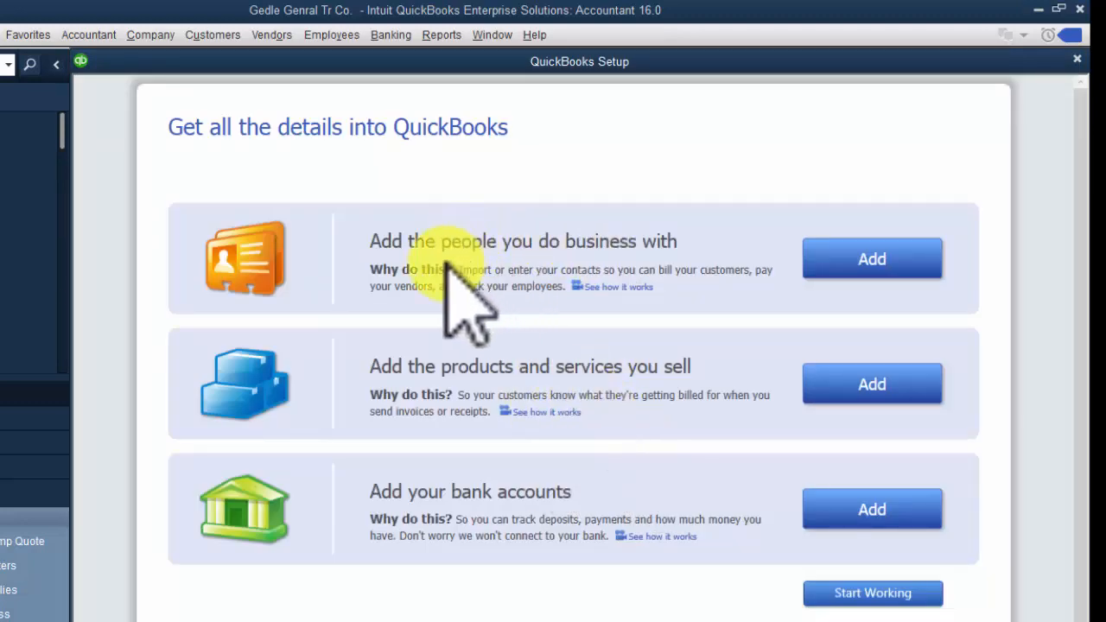
Start working in the new company file and dismiss the Accountant Center to reach the Home page.
{"action": "left_click", "coordinate": [856, 593]}
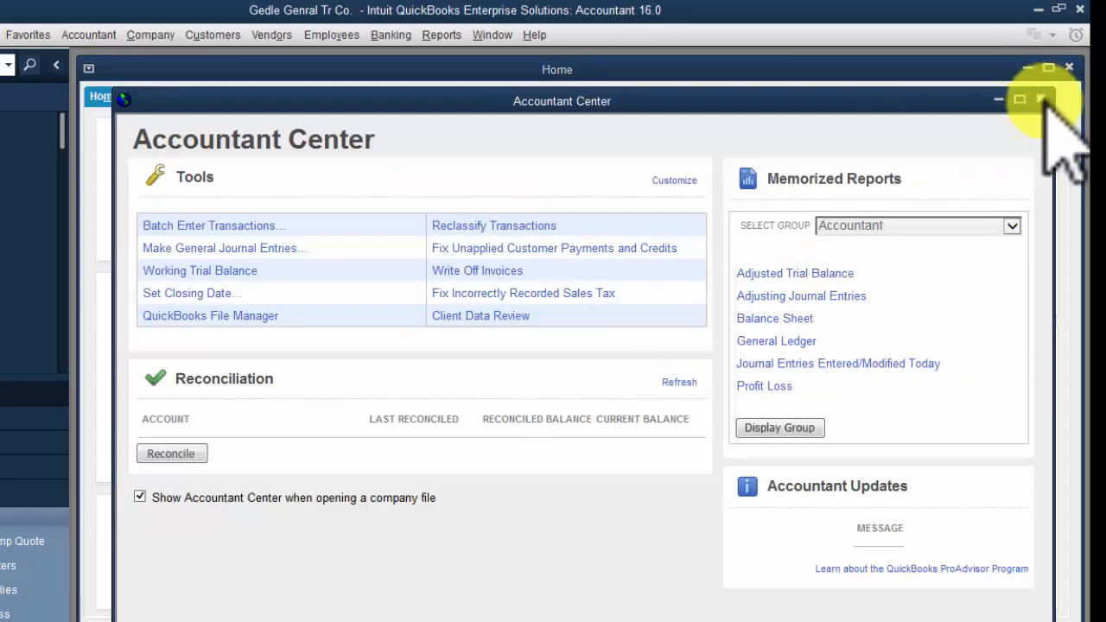
{"action": "left_click", "coordinate": [1041, 99]}
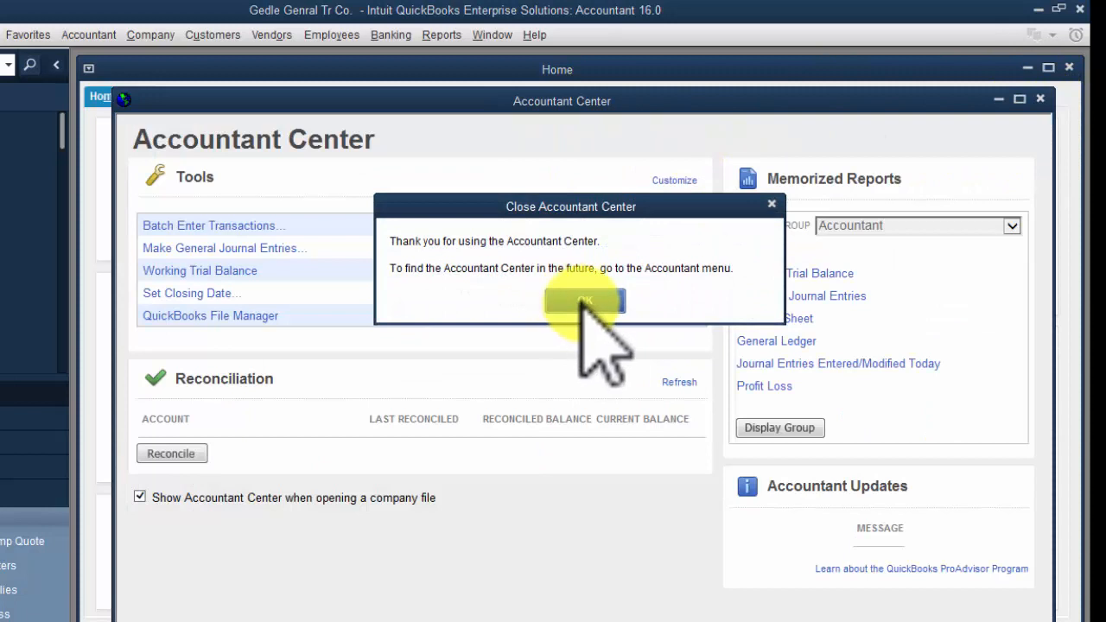
{"action": "left_click", "coordinate": [580, 301]}
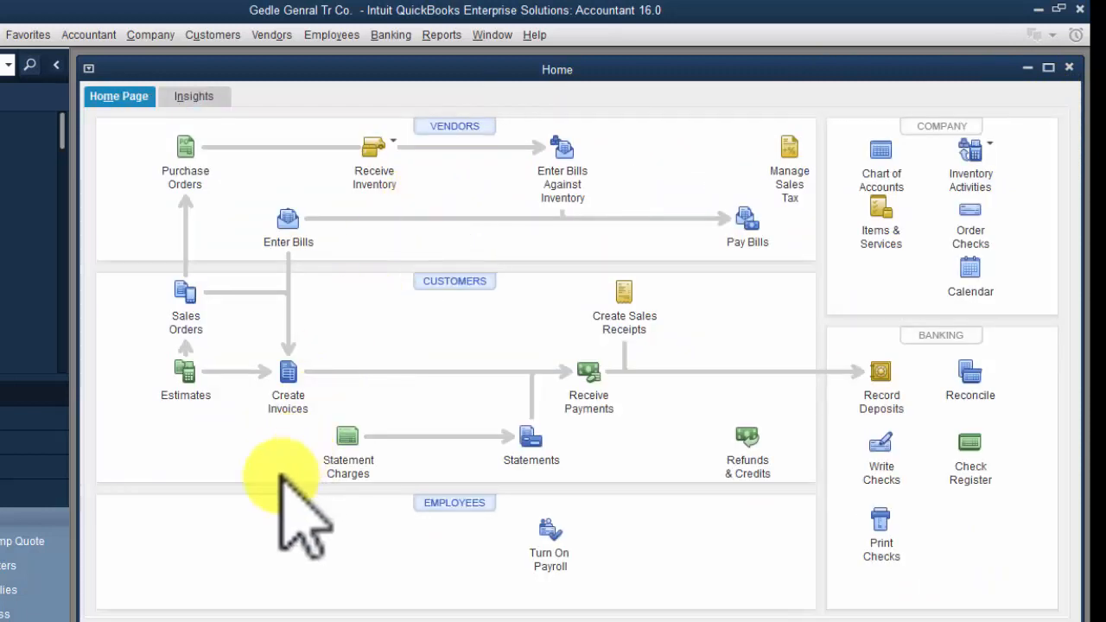